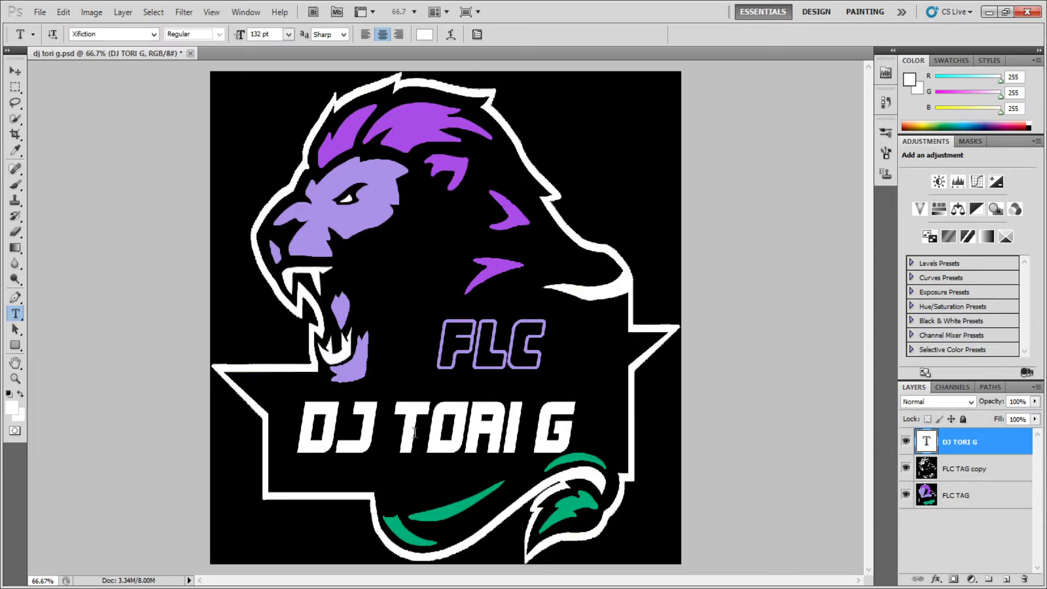
Replace the wording of the DJ TORI G text layer with TORI.
click(969, 469)
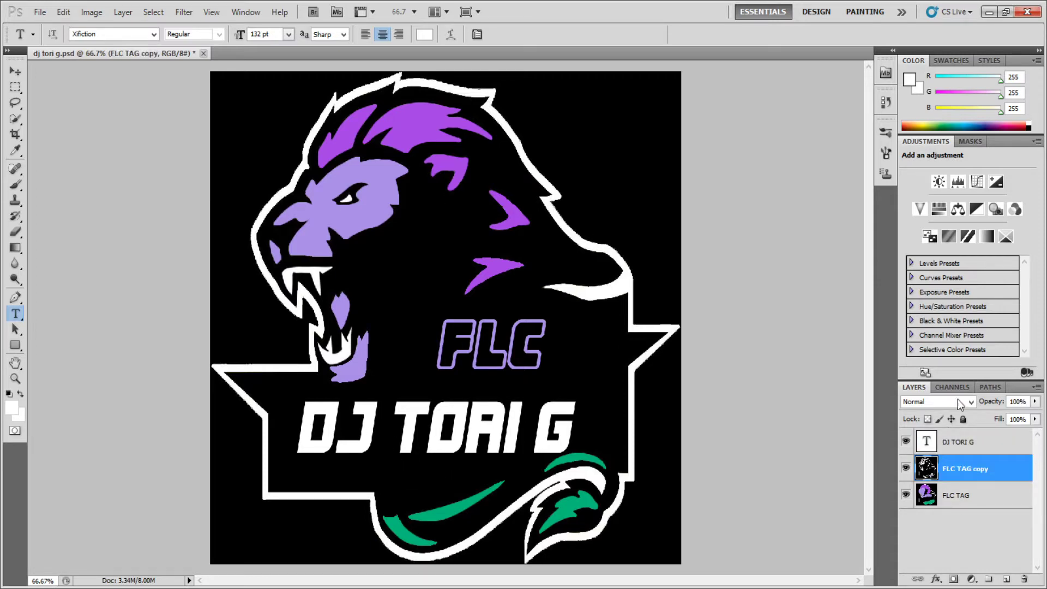
click(975, 446)
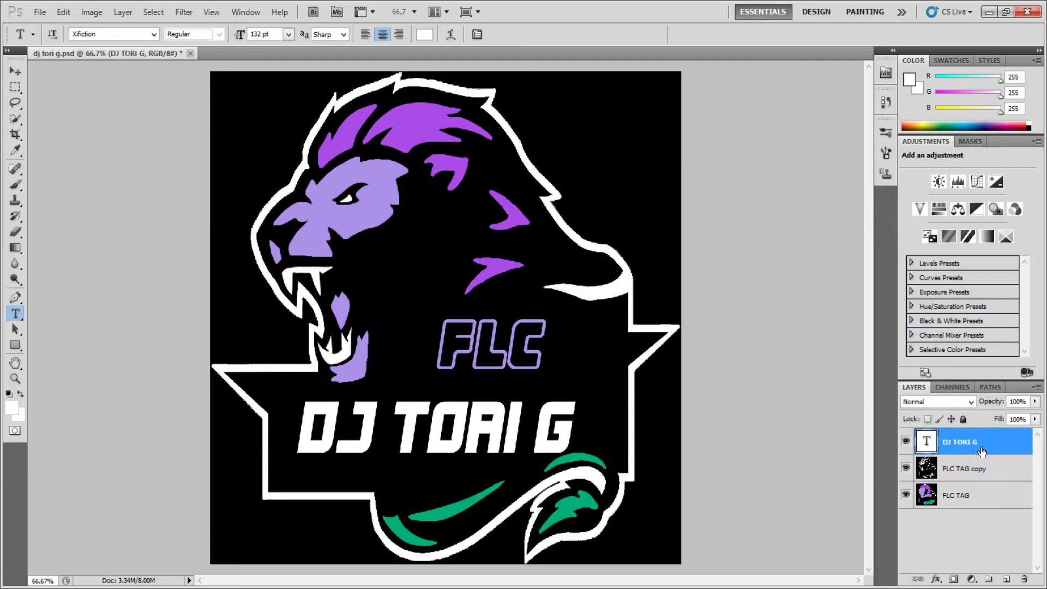
click(454, 417)
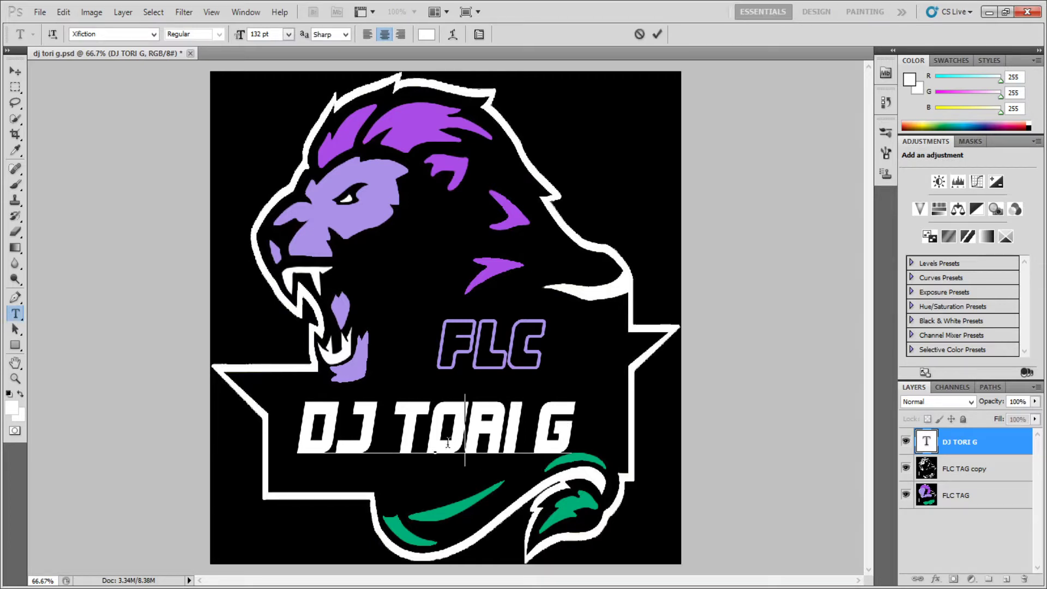
key(Delete)
key(Delete)
key(Delete)
key(Delete)
key(BackSpace)
key(BackSpace)
key(BackSpace)
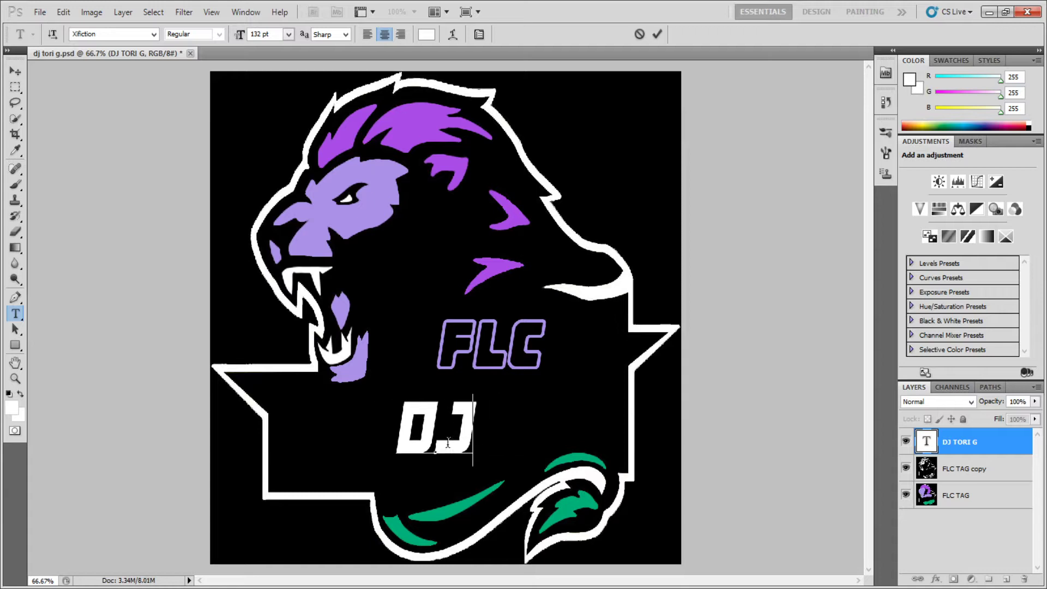
key(BackSpace)
key(BackSpace)
text(TORI)
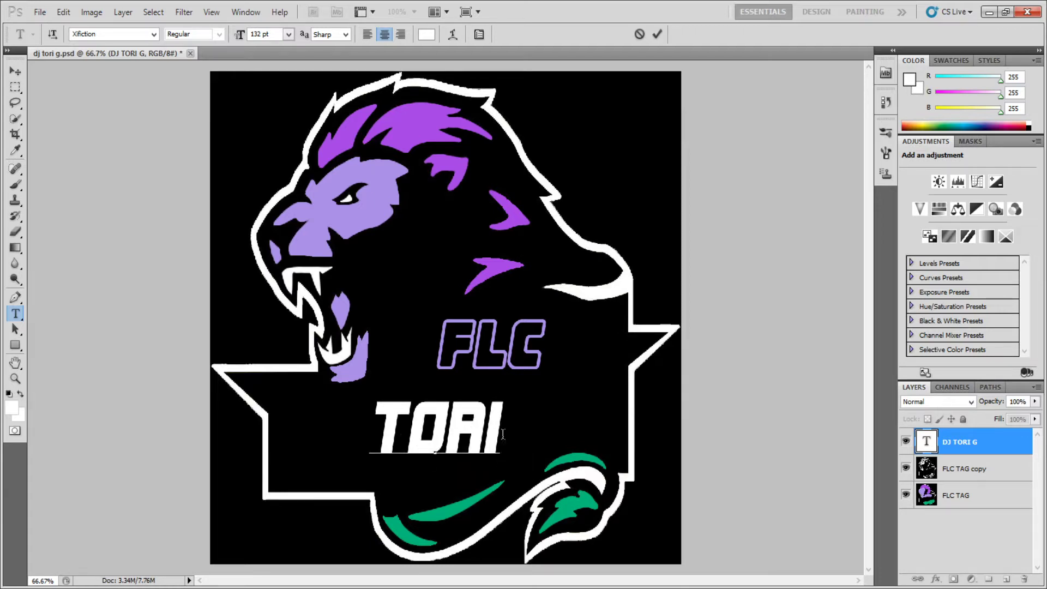
Enlarge all of the TORI text to a font size of 162 pt.
drag(503, 433, 388, 430)
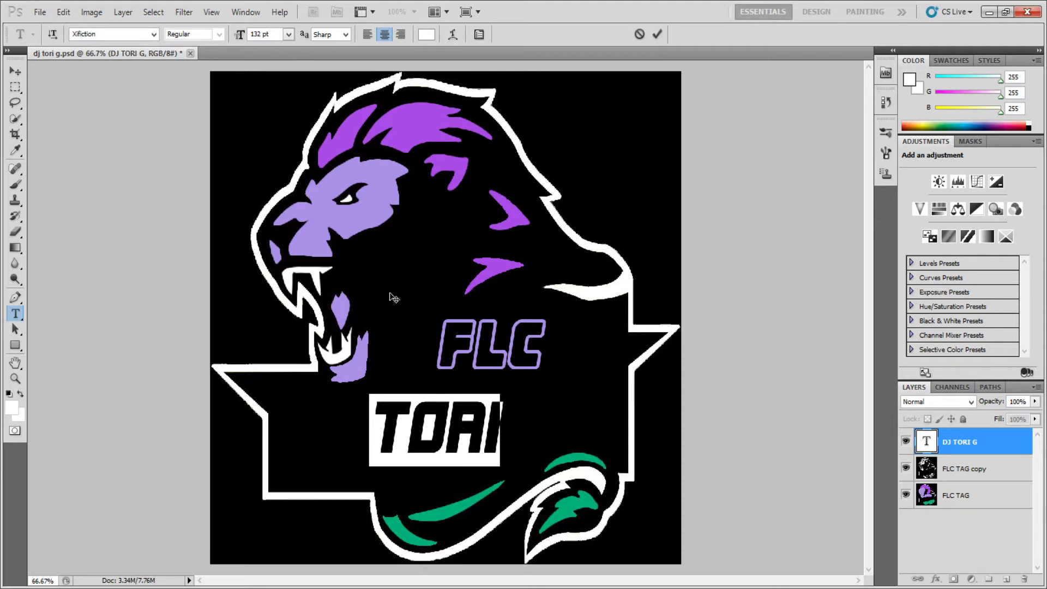
key(Up)
key(Up)
key(Up)
key(Up)
key(Up)
key(Up)
key(Up)
key(Up)
key(Up)
key(Up)
key(Up)
key(Up)
key(Up)
key(Up)
key(Up)
key(Up)
key(Up)
key(Up)
key(Up)
key(Up)
key(Up)
key(Up)
key(Up)
key(Up)
key(Up)
key(Up)
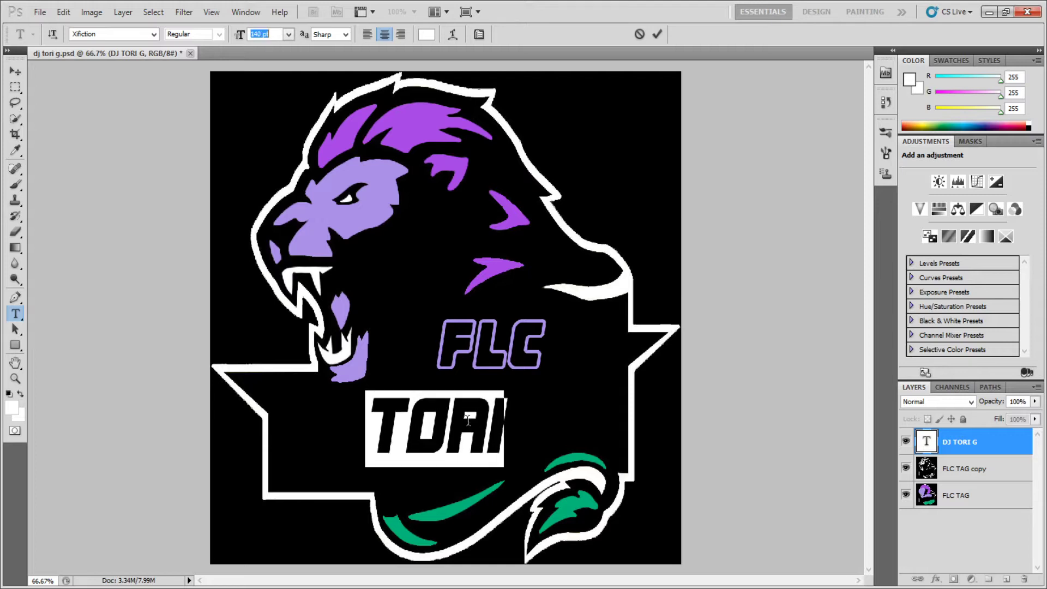
key(Down)
key(Down)
key(Down)
key(Down)
key(Down)
key(Down)
key(Down)
key(Down)
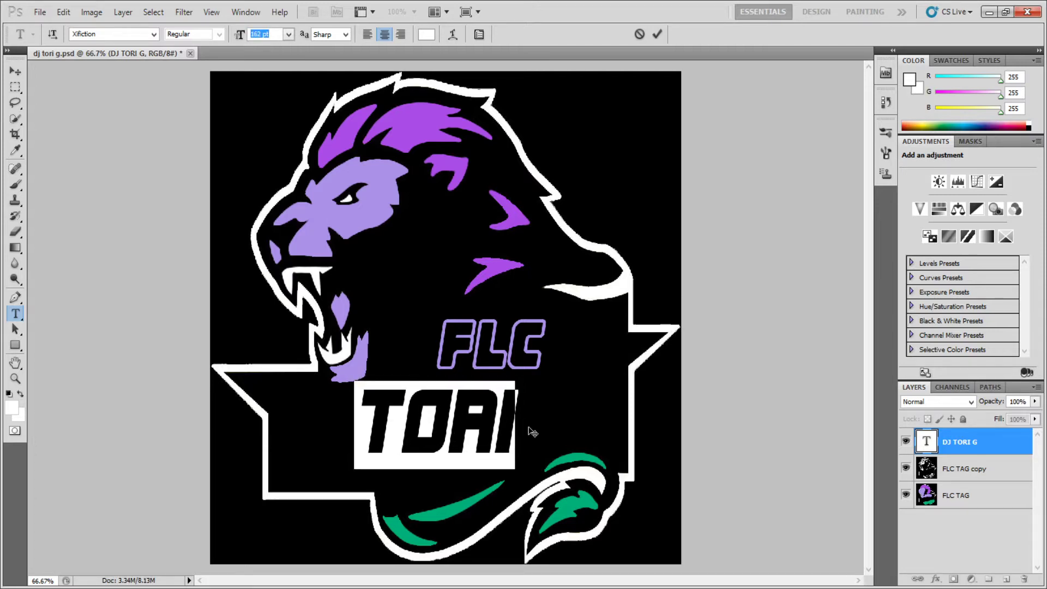
click(448, 433)
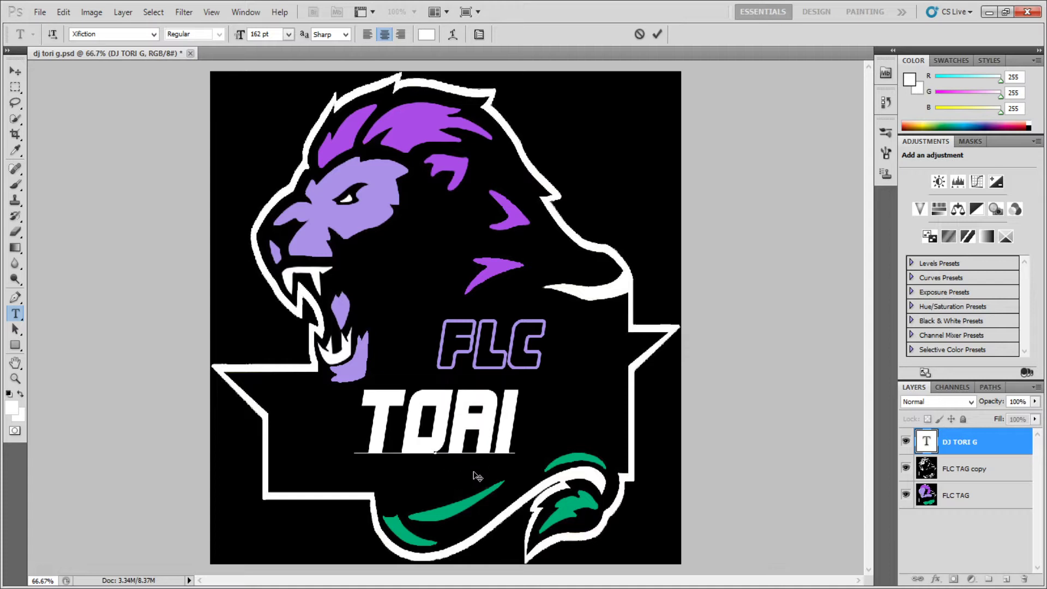
Move the TORI text slightly lower in the banner, commit the text edit and save the document.
drag(473, 473, 478, 484)
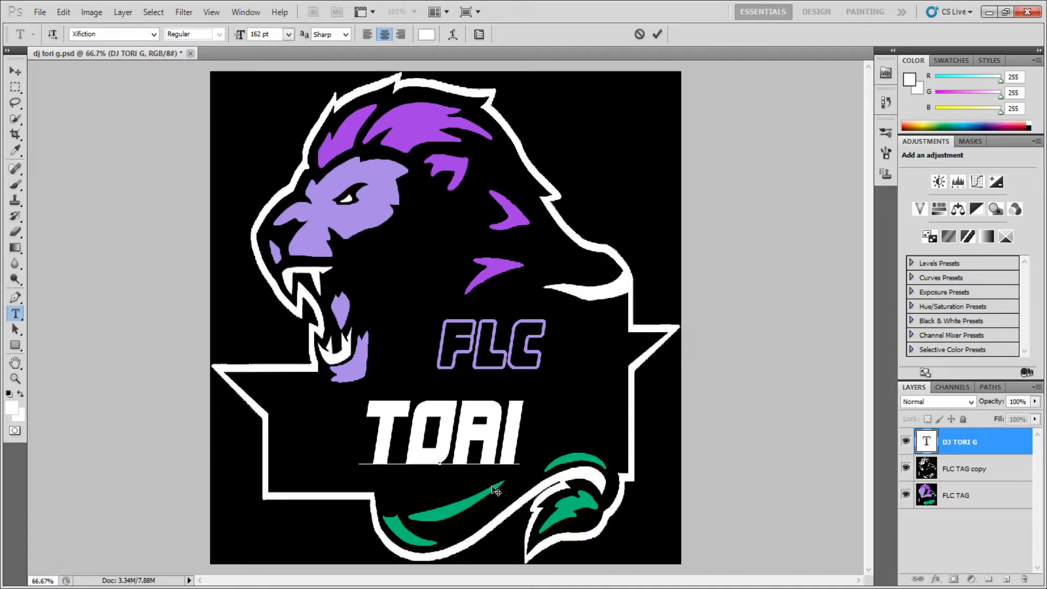
text(A)
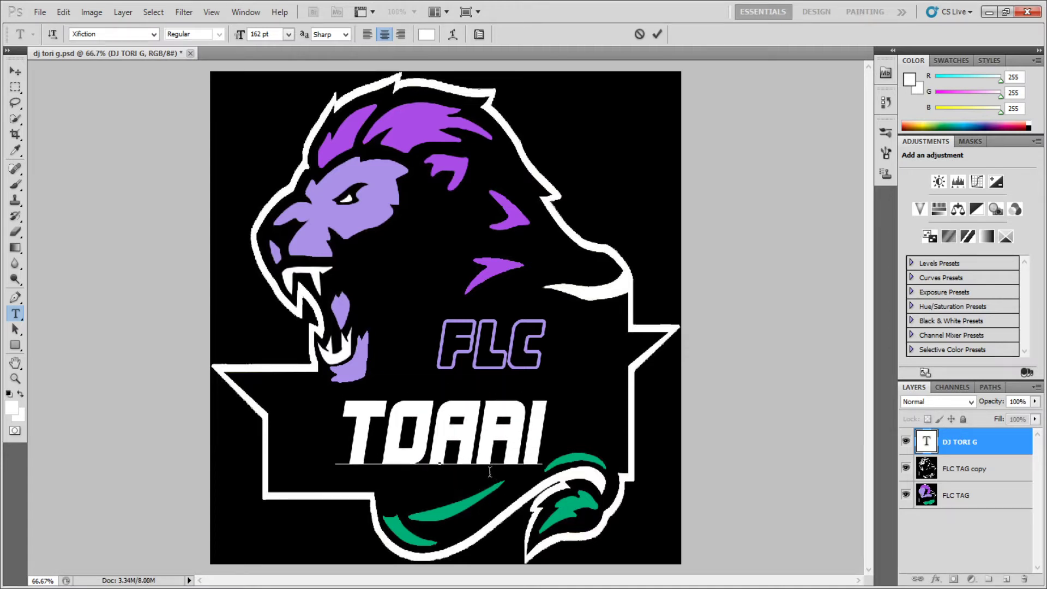
key(BackSpace)
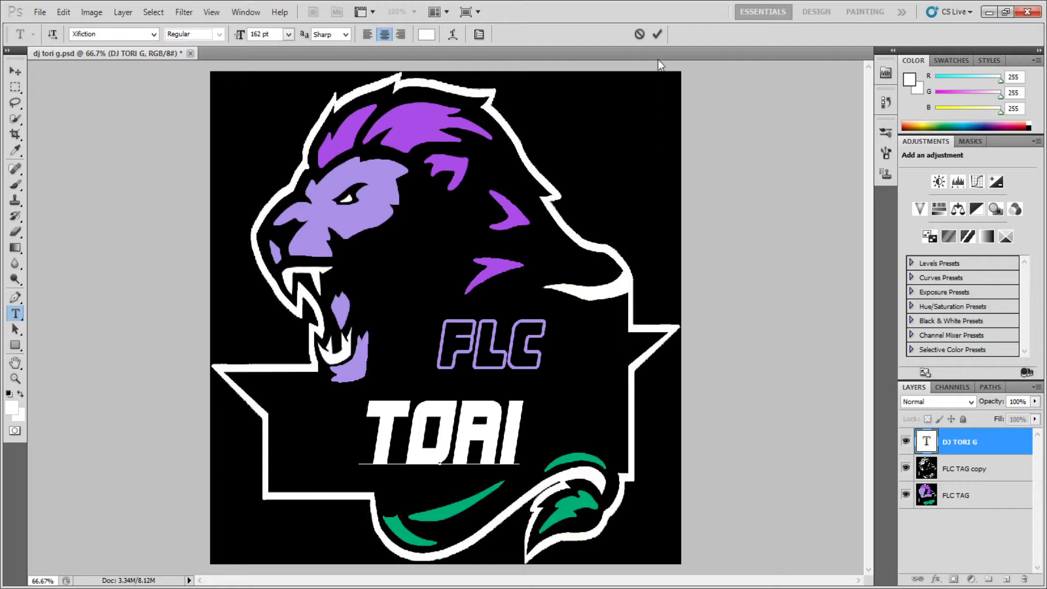
click(657, 34)
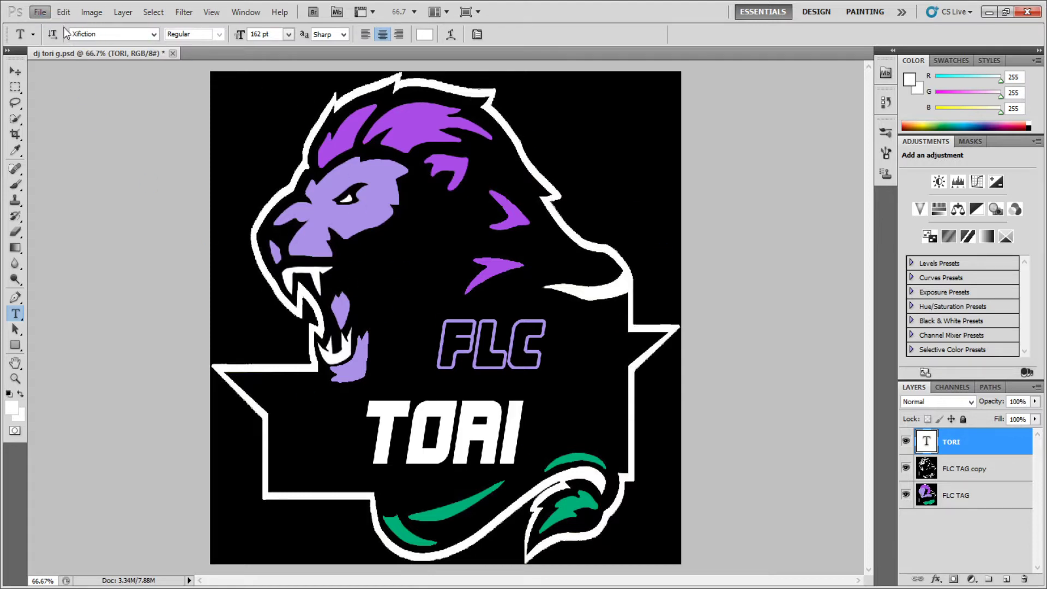
key(ctrl+s)
Leave text editing and hide the three layers one after another to examine their contents, restoring all of them.
click(430, 431)
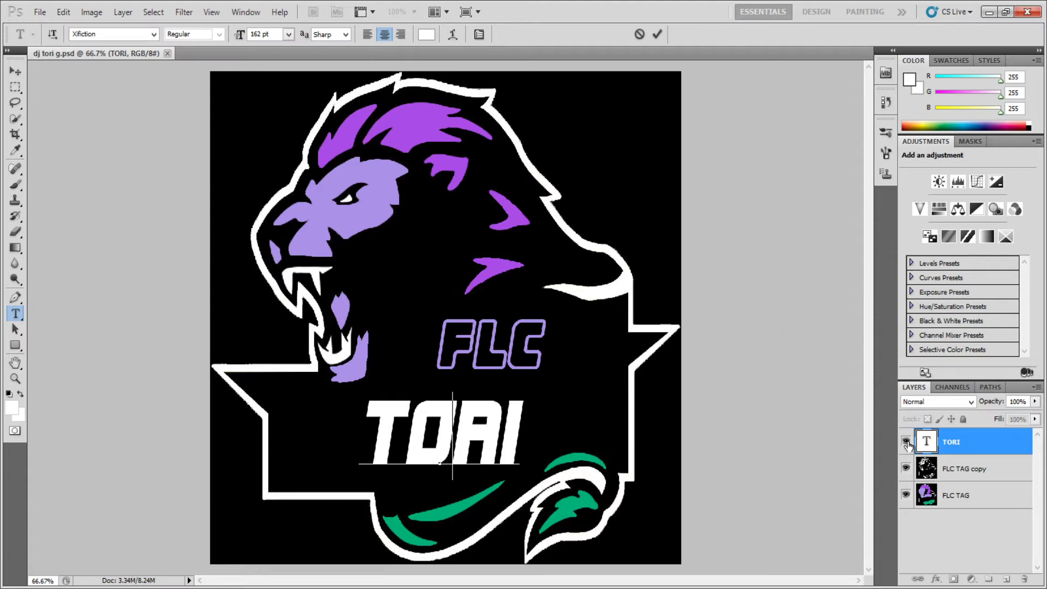
click(657, 34)
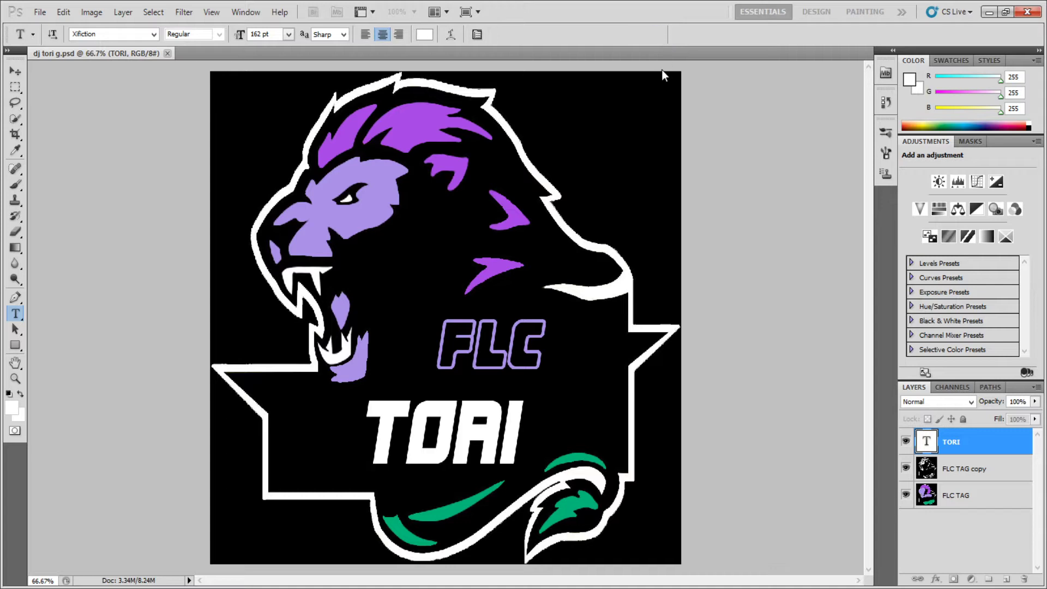
click(906, 443)
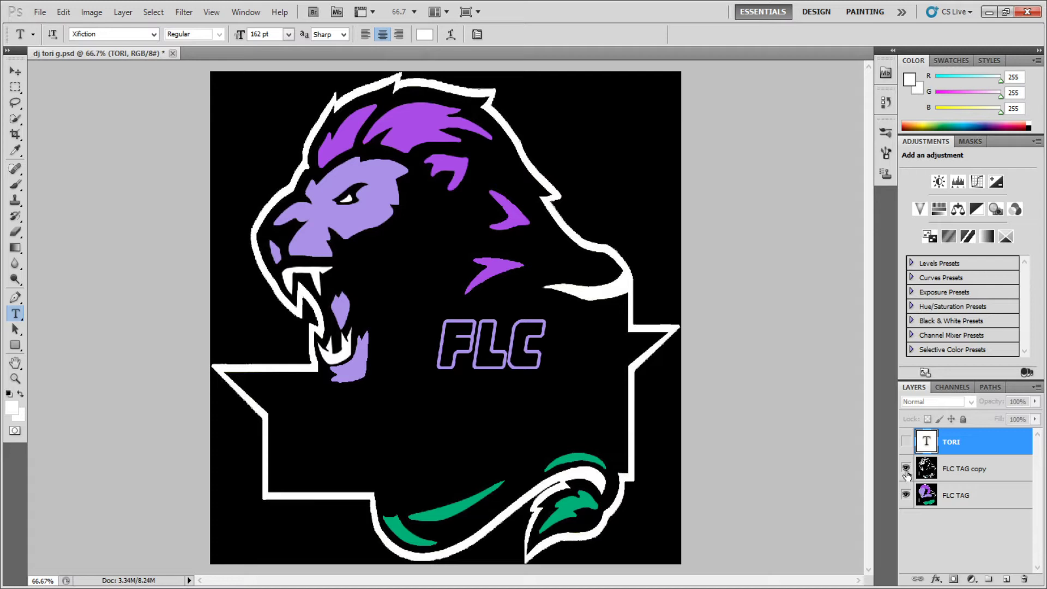
click(906, 495)
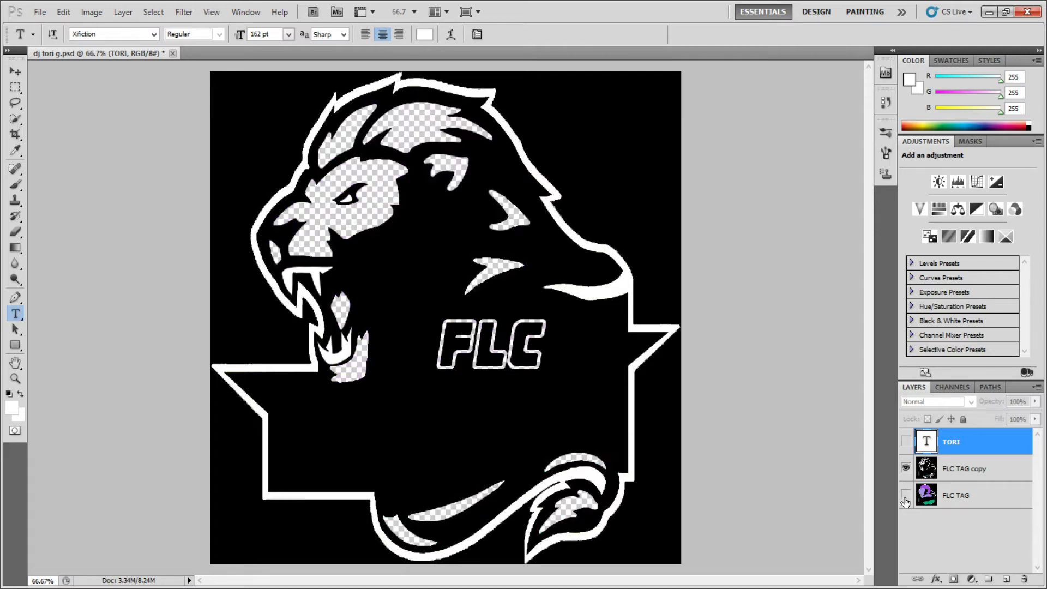
click(905, 468)
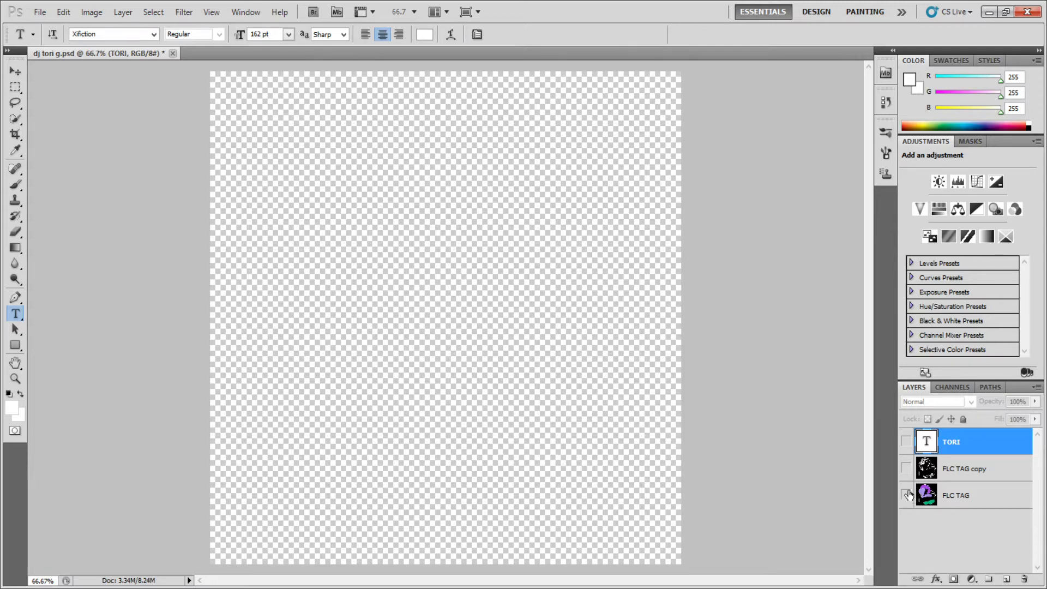
click(906, 468)
click(905, 494)
click(905, 441)
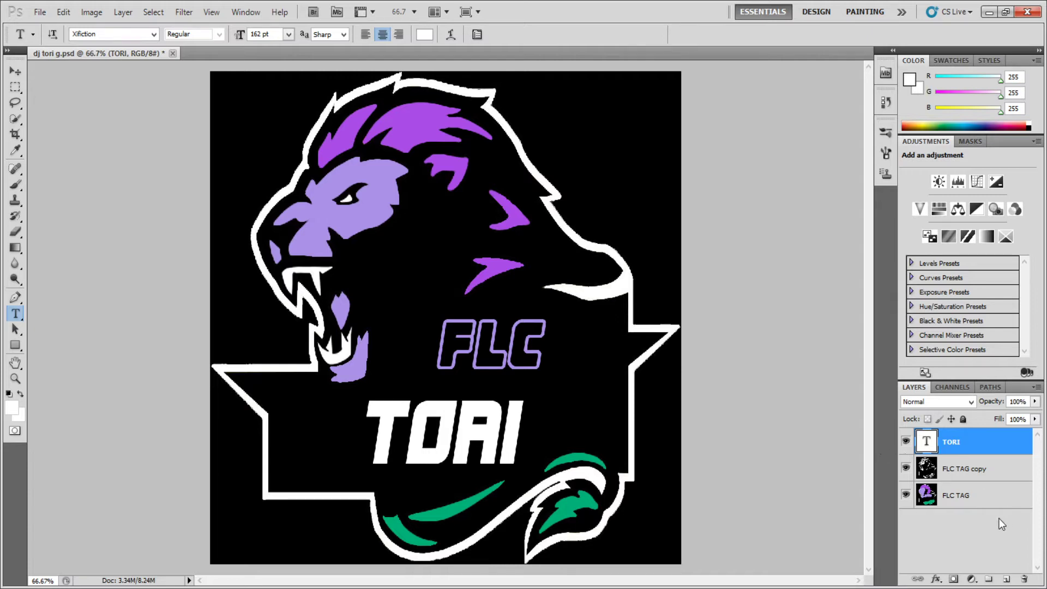
Isolate the FLC TAG colour layer by hiding the TORI and FLC TAG copy layers.
click(970, 504)
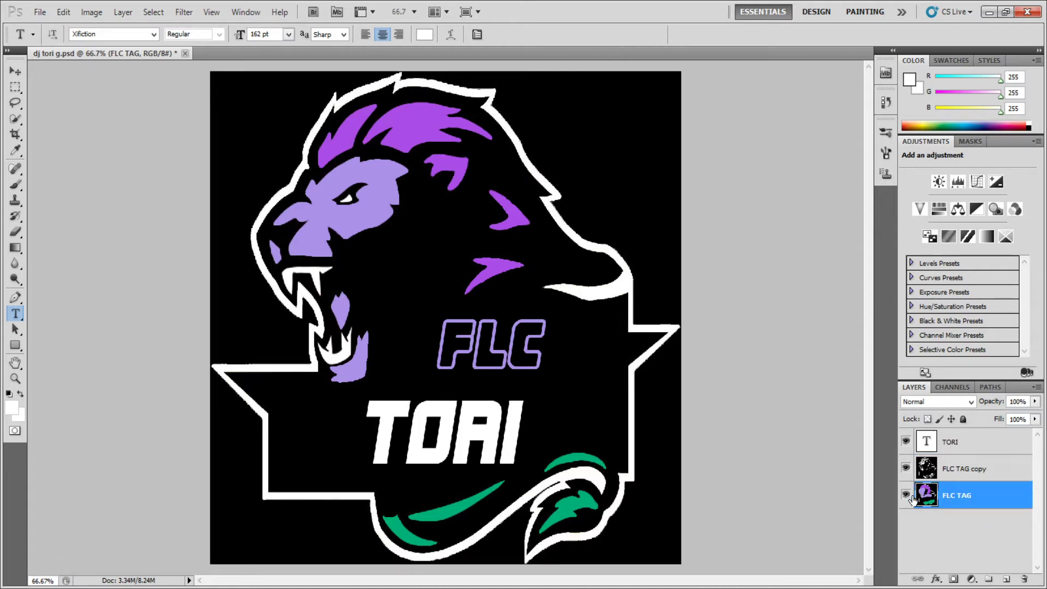
click(905, 440)
click(906, 468)
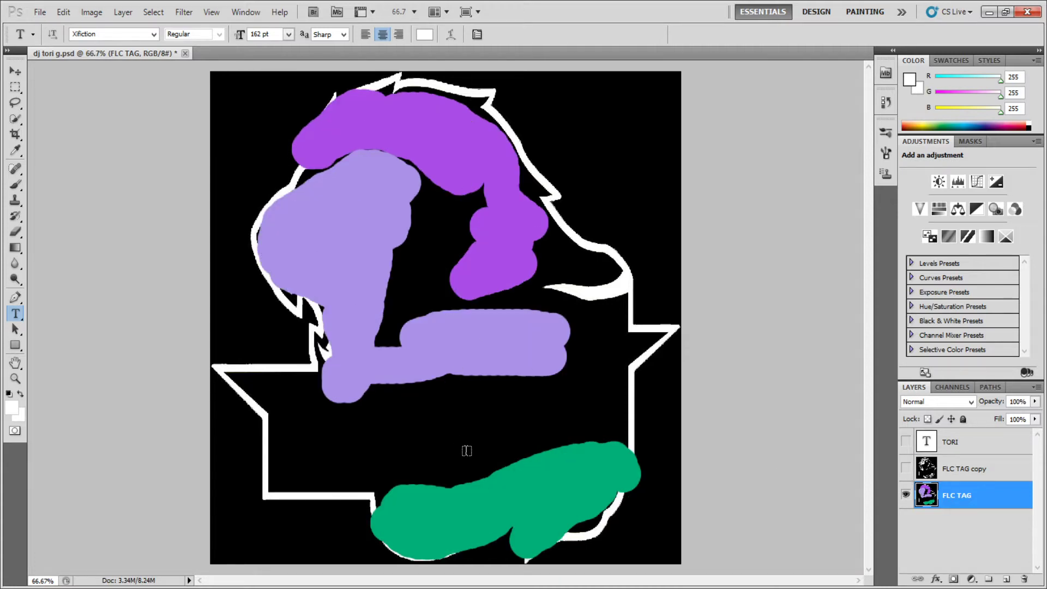
Open BLANK GP.psd and toggle the visibility of its FLC TAG and FLC TAG copy layers to compare them.
click(43, 15)
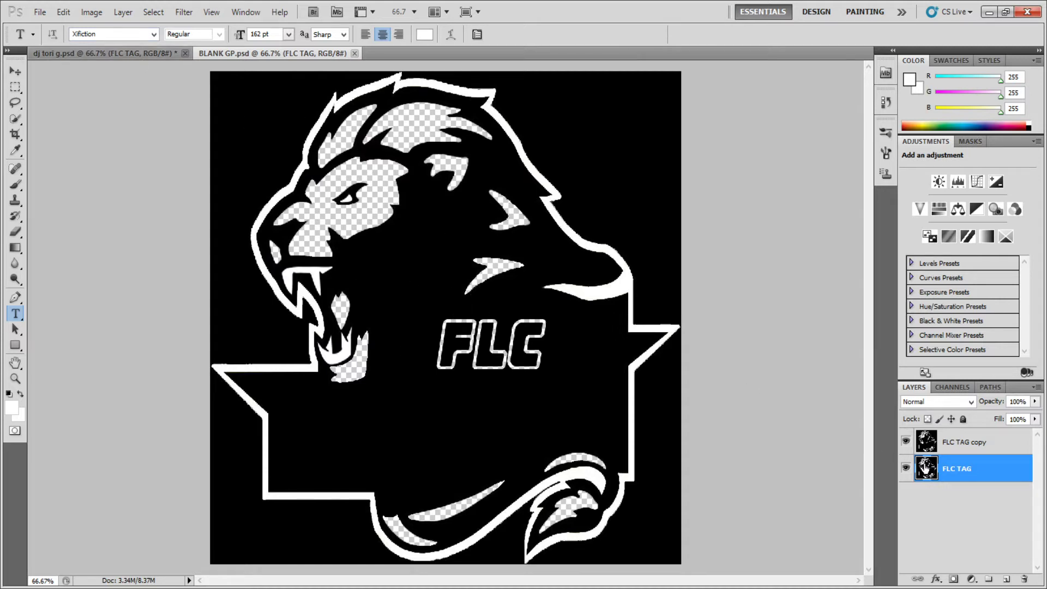
click(906, 441)
click(905, 464)
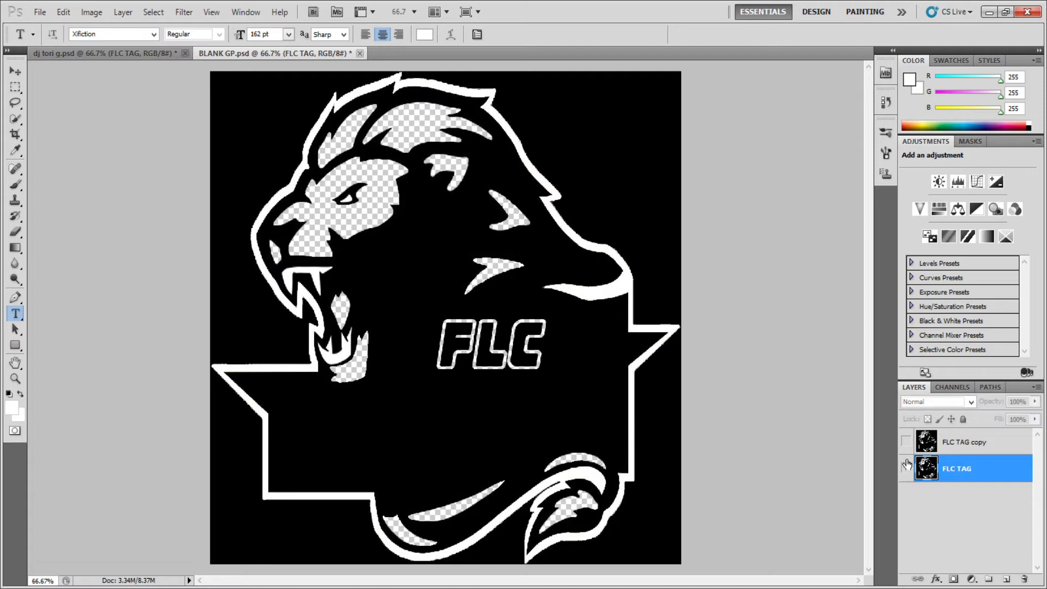
click(905, 441)
click(905, 443)
click(905, 468)
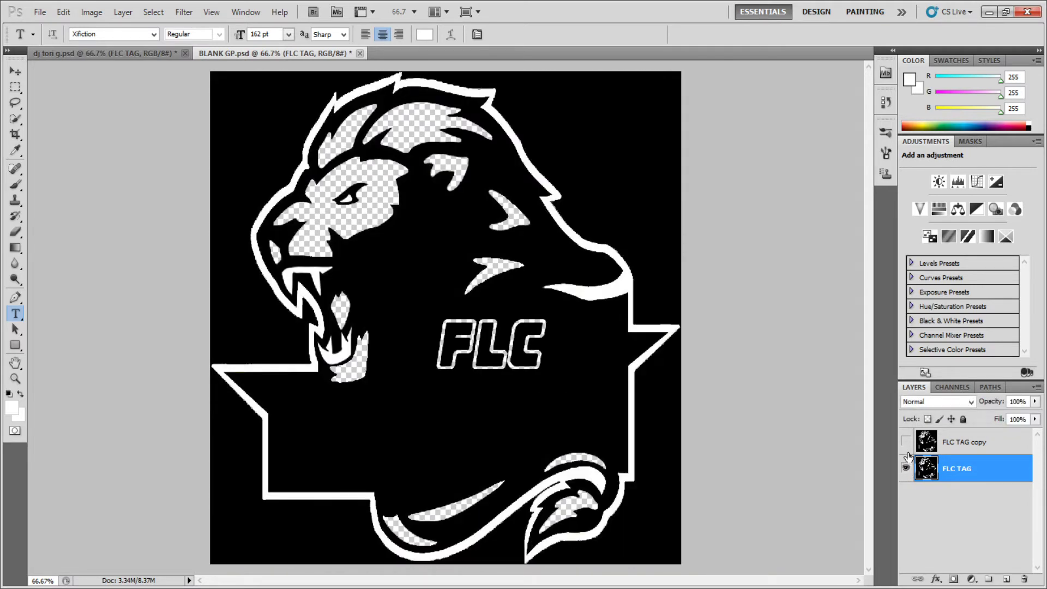
Examine the two blank template layers by selecting each and toggling FLC TAG copy, ending with that layer visible and selected.
click(969, 445)
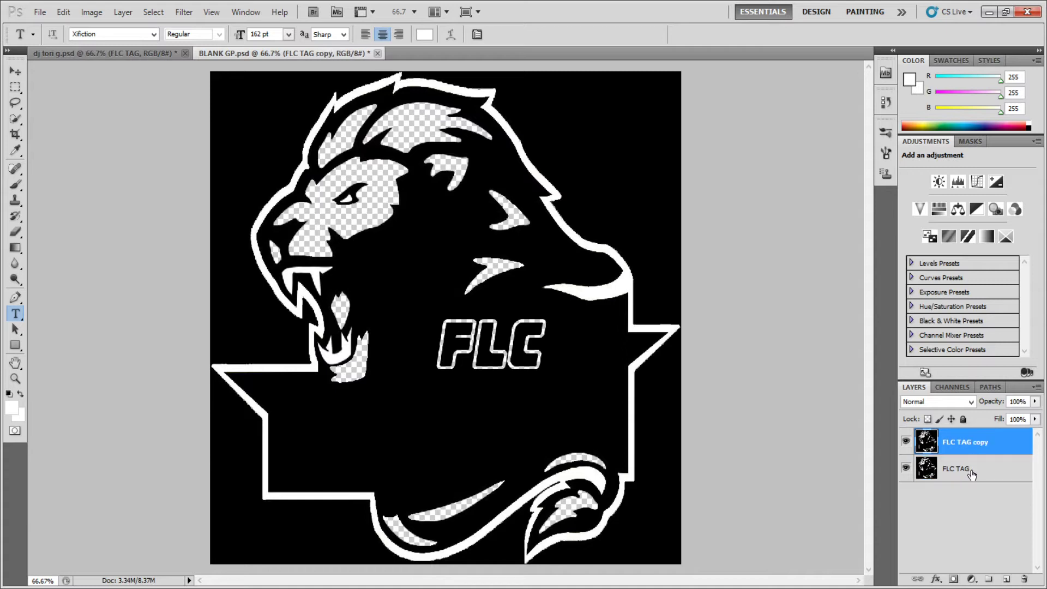
click(943, 446)
click(905, 441)
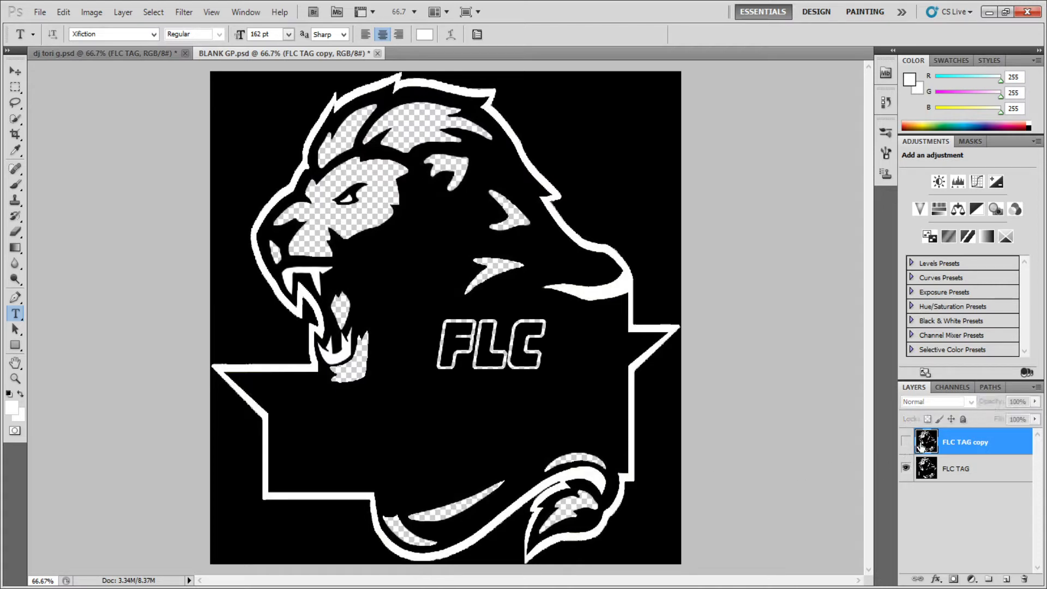
click(949, 479)
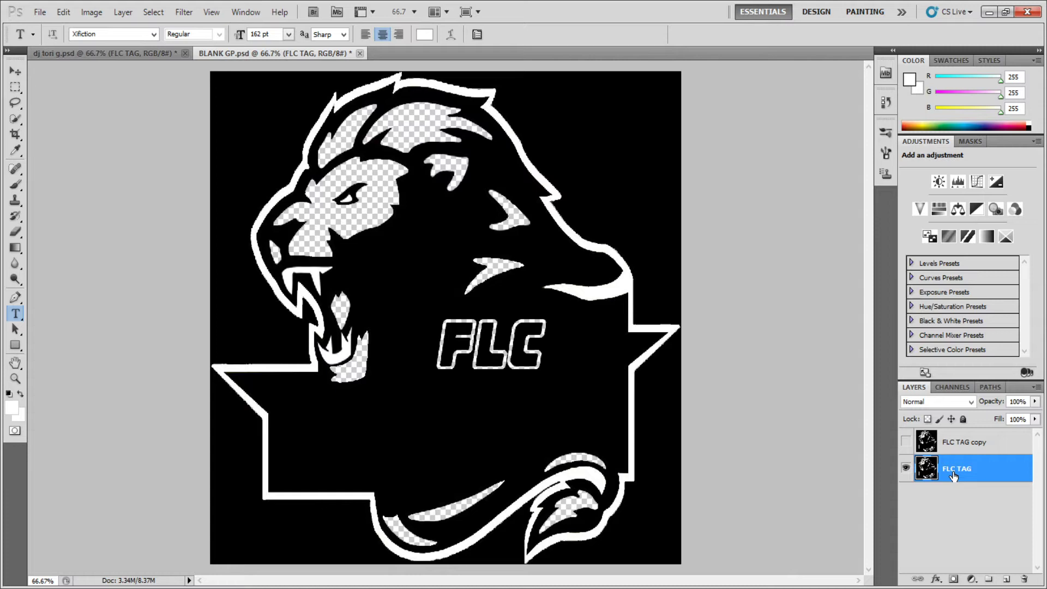
click(905, 442)
click(959, 443)
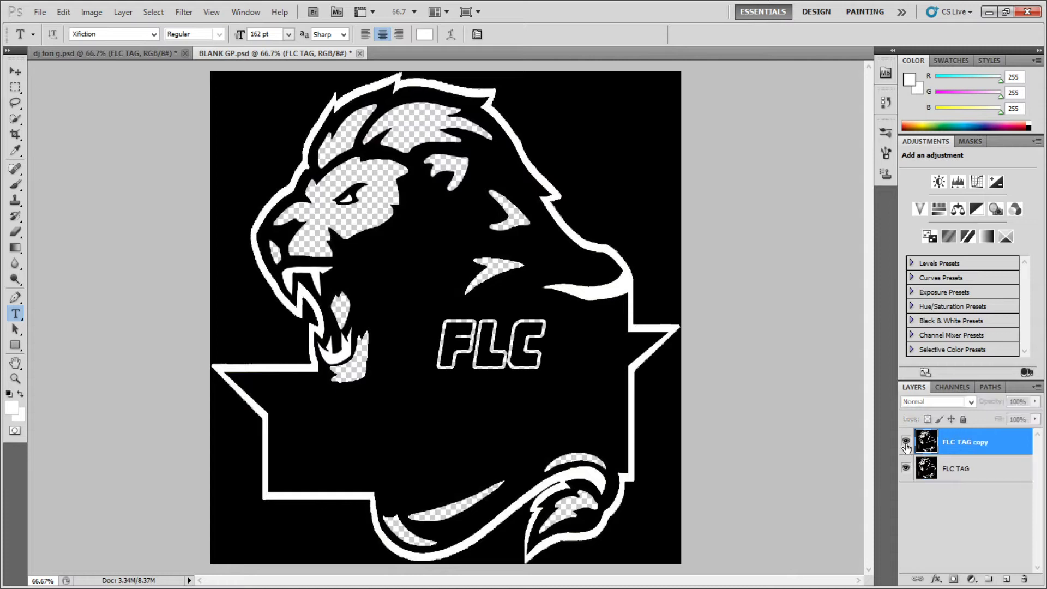
Brush dark magenta (R 139, G 24, B 75) on the FLC TAG layer beneath the FLC lettering and the two nearby mane markings.
click(14, 185)
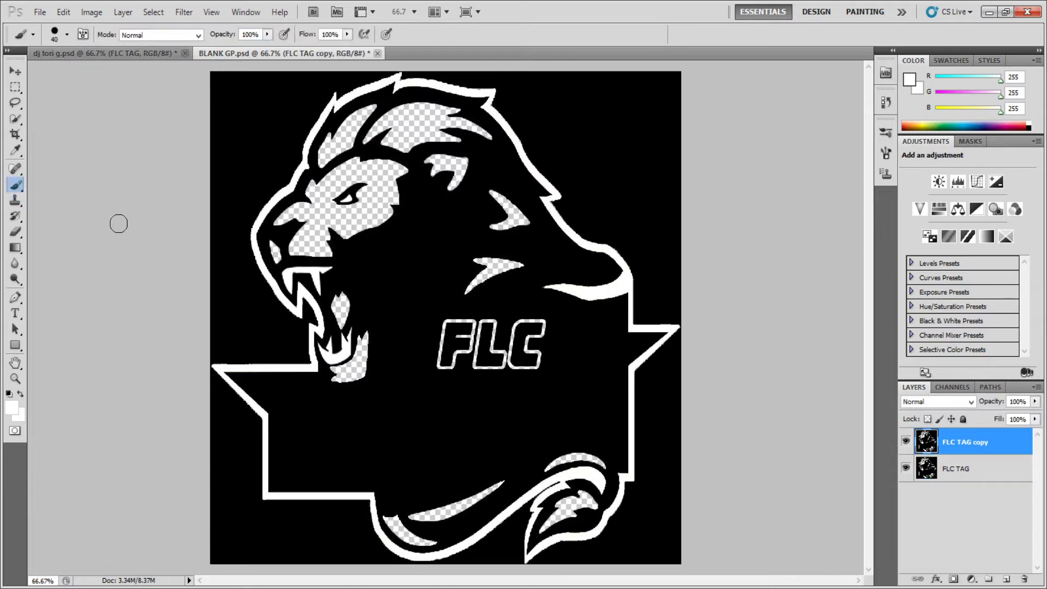
click(1001, 129)
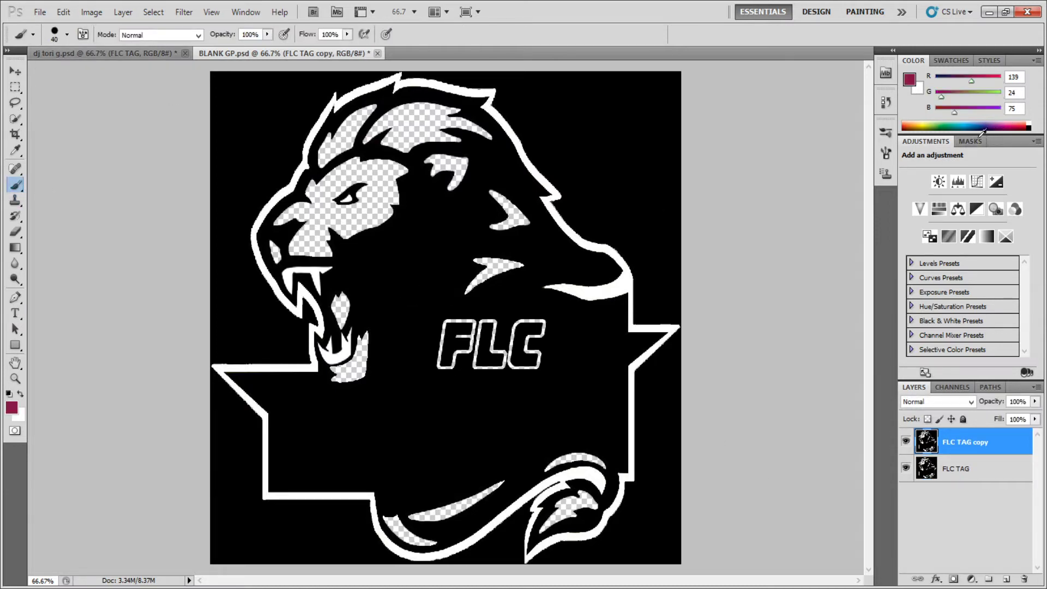
click(959, 473)
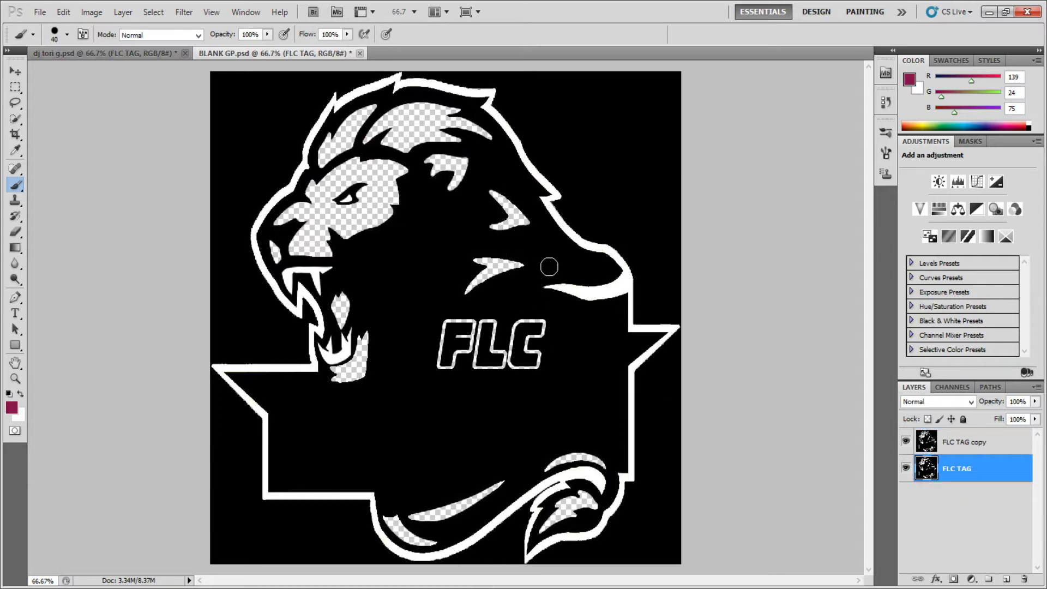
mouse_move(550, 267)
mouse_down()
mouse_move(510, 285)
mouse_move(457, 372)
mouse_up()
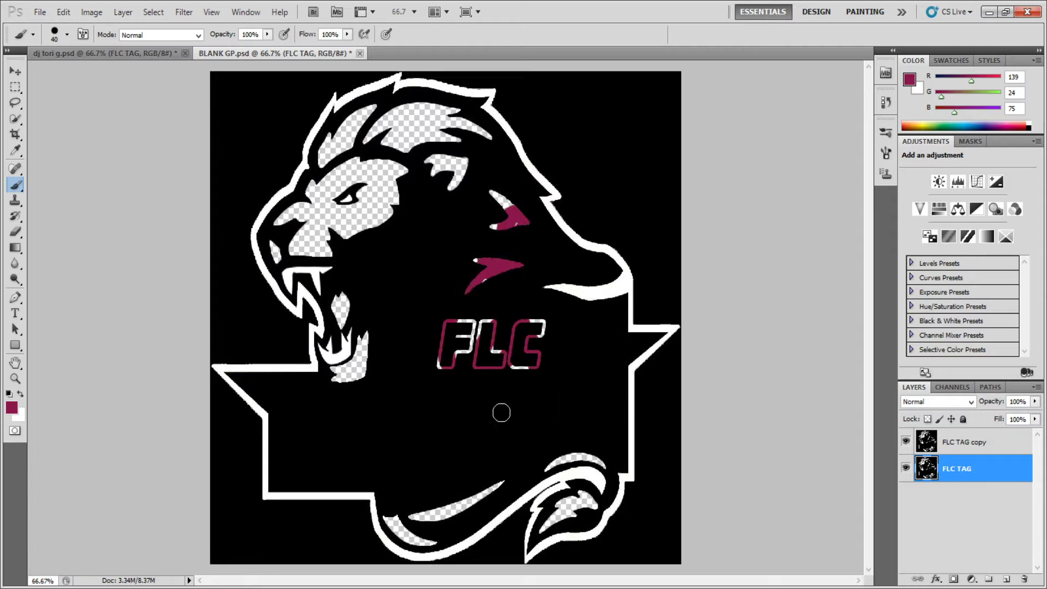
mouse_move(515, 172)
mouse_down()
mouse_move(486, 200)
mouse_move(519, 231)
mouse_up()
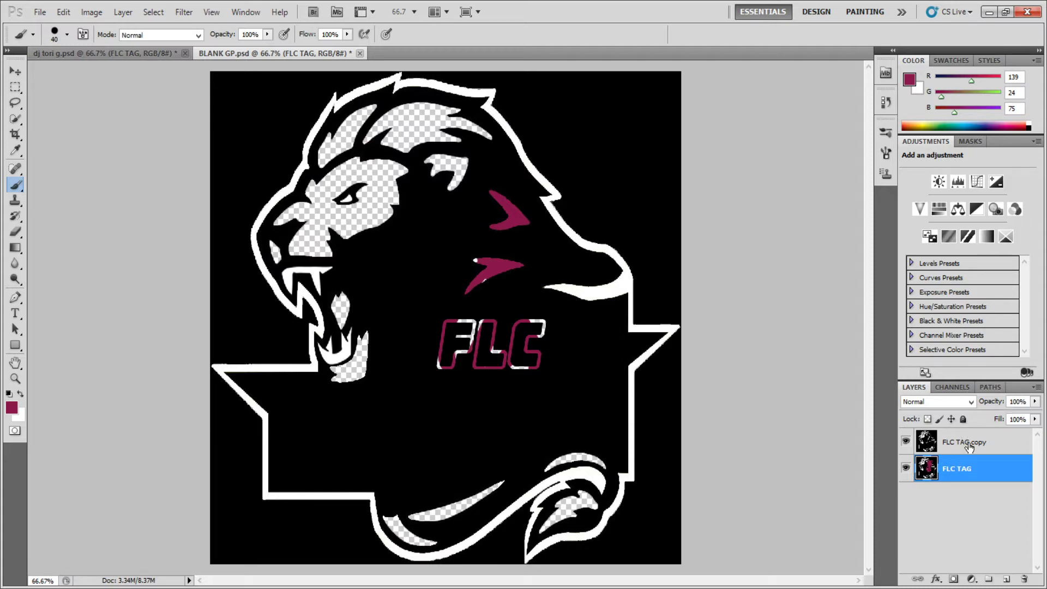
Move the FLC TAG copy layer below FLC TAG in the stacking order and select the FLC TAG layer.
drag(969, 448, 977, 501)
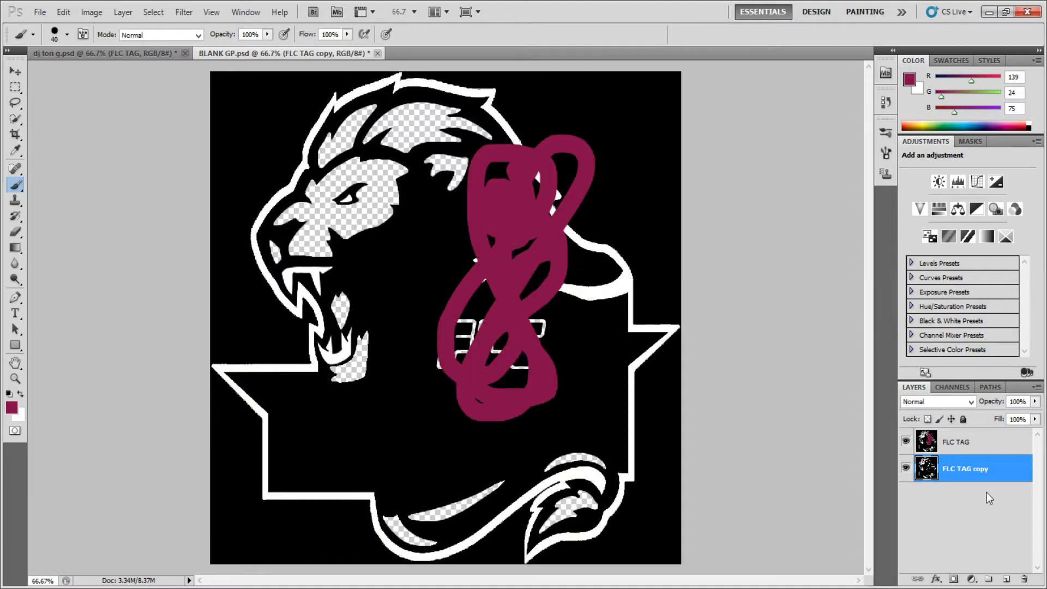
click(963, 447)
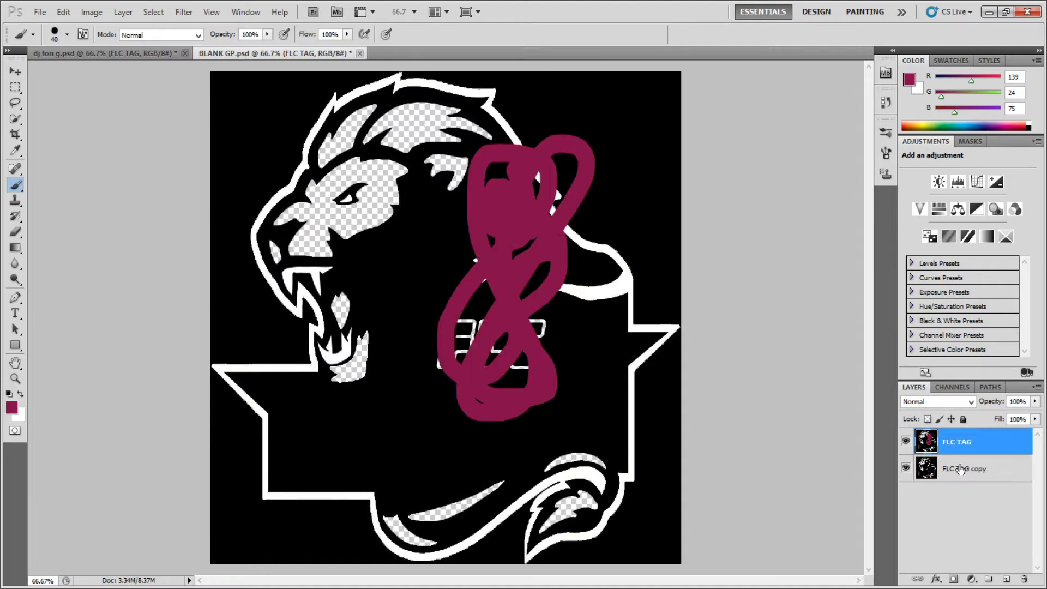
Brush dark magenta across the mane and face on FLC TAG, and move that layer back below FLC TAG copy.
mouse_move(596, 140)
mouse_down()
mouse_move(592, 260)
mouse_move(561, 179)
mouse_move(567, 240)
mouse_move(502, 270)
mouse_move(424, 235)
mouse_move(485, 192)
mouse_move(382, 164)
mouse_move(382, 278)
mouse_move(457, 207)
mouse_up()
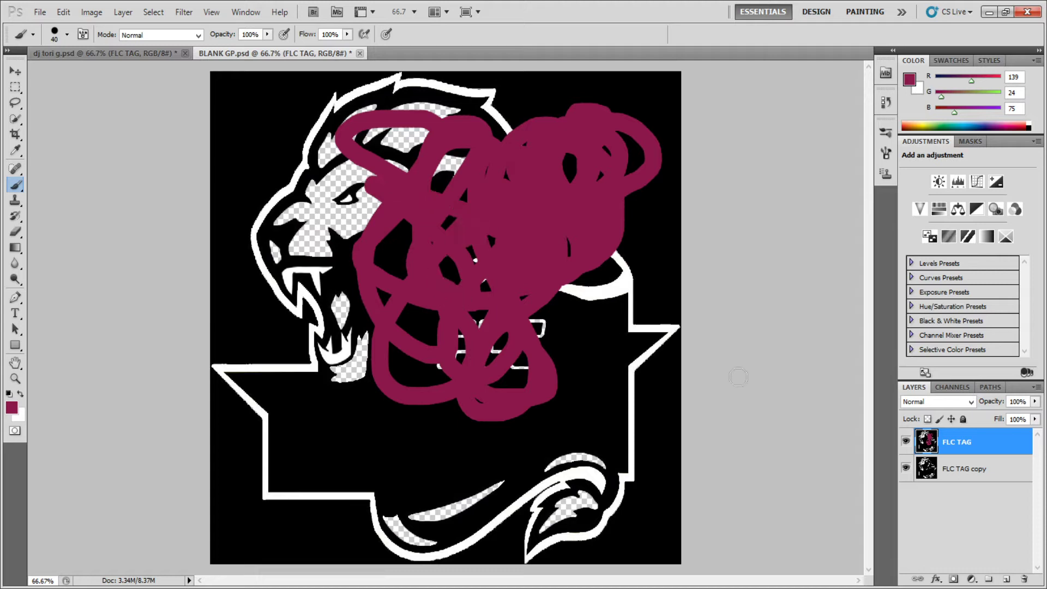
drag(964, 451, 965, 502)
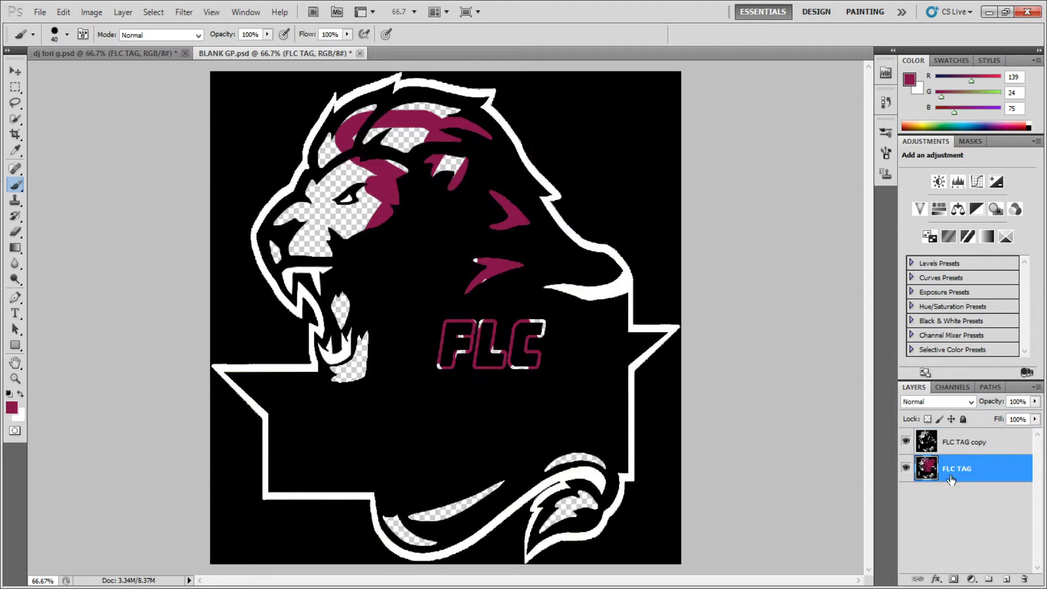
click(954, 451)
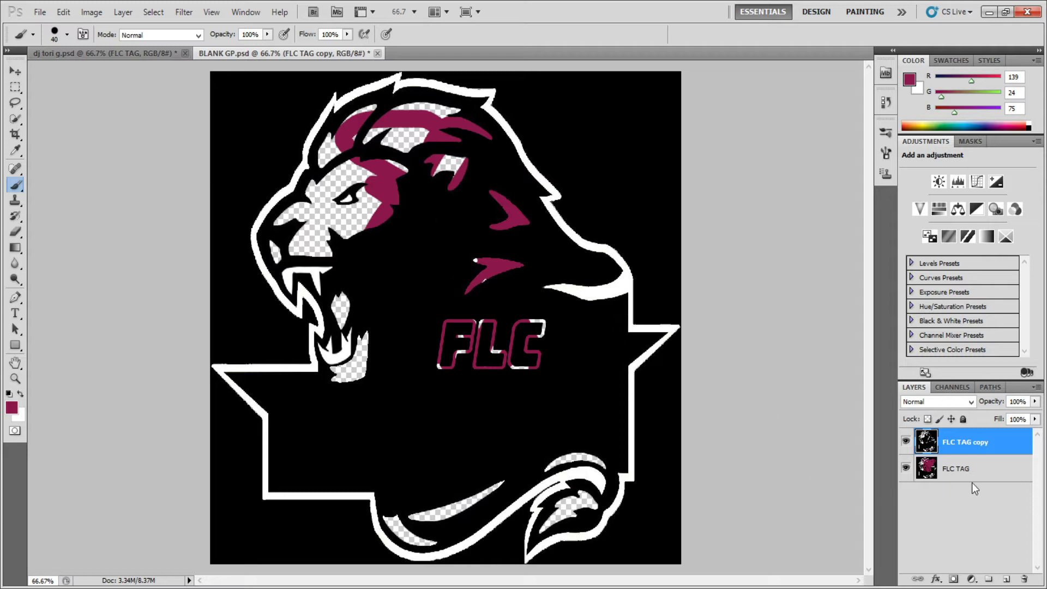
click(958, 474)
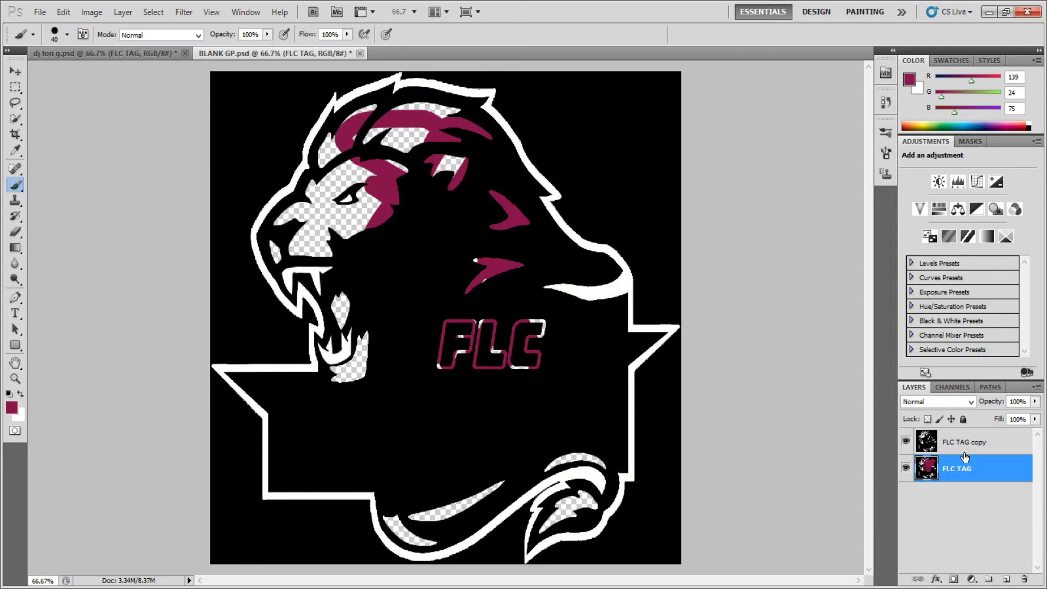
drag(964, 457, 966, 454)
Undo all the magenta brush strokes on the blank template and select the FLC TAG layer below FLC TAG copy.
key(ctrl+z)
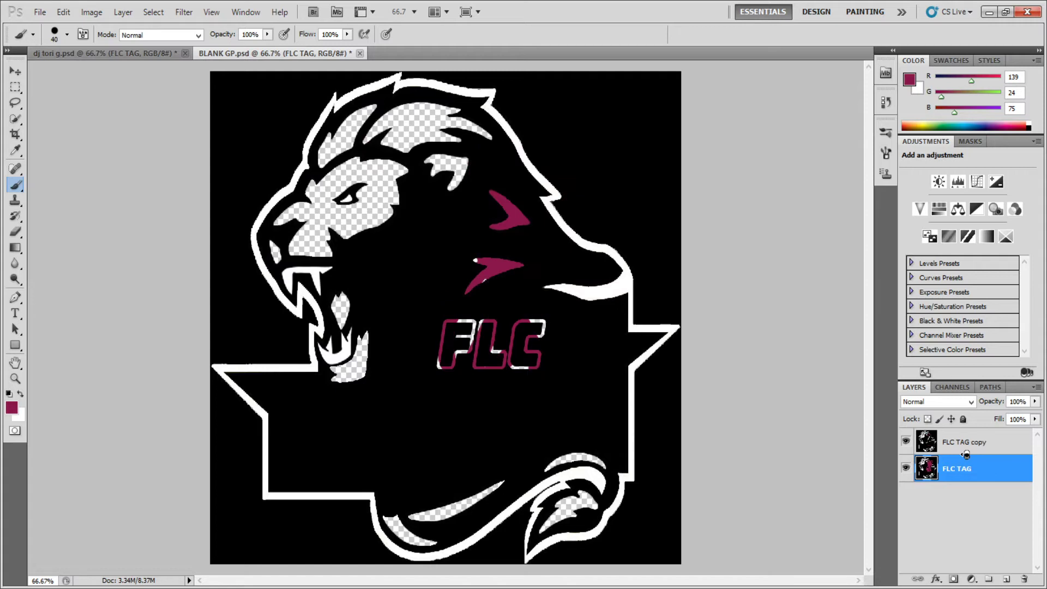
key(ctrl+alt+z)
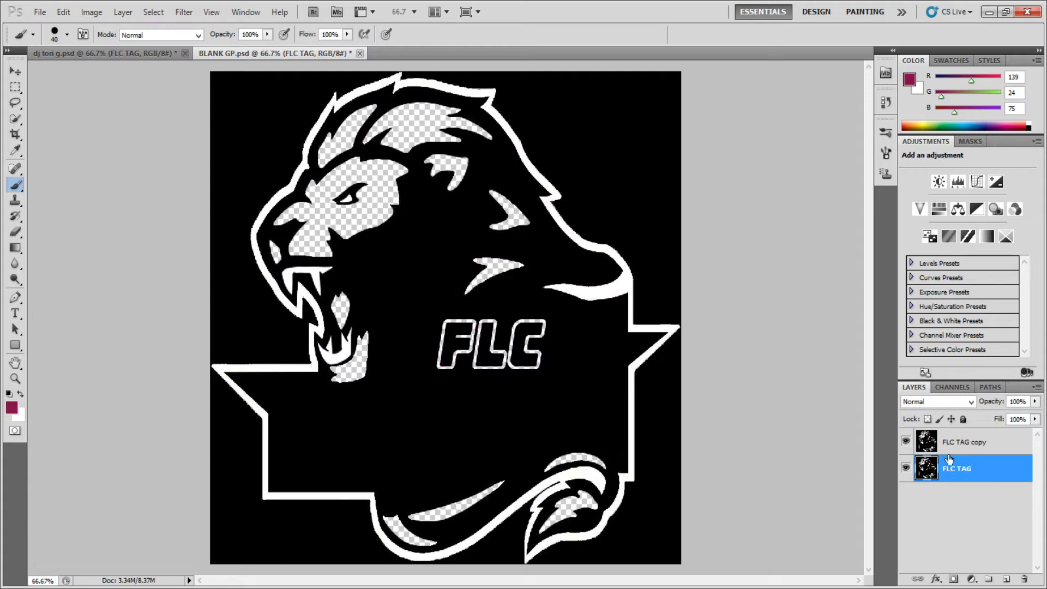
click(905, 443)
click(979, 446)
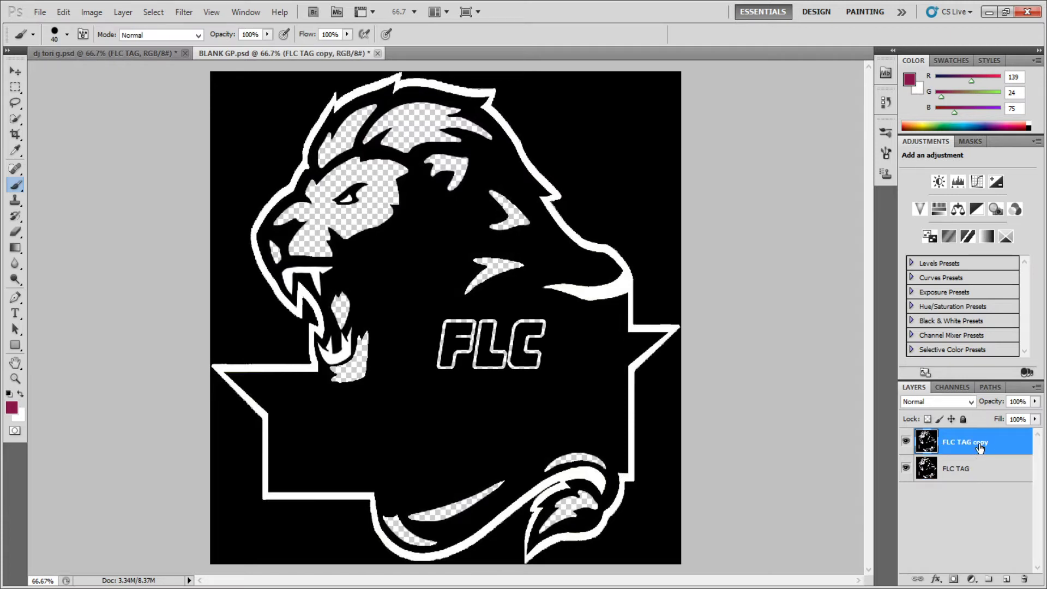
click(965, 476)
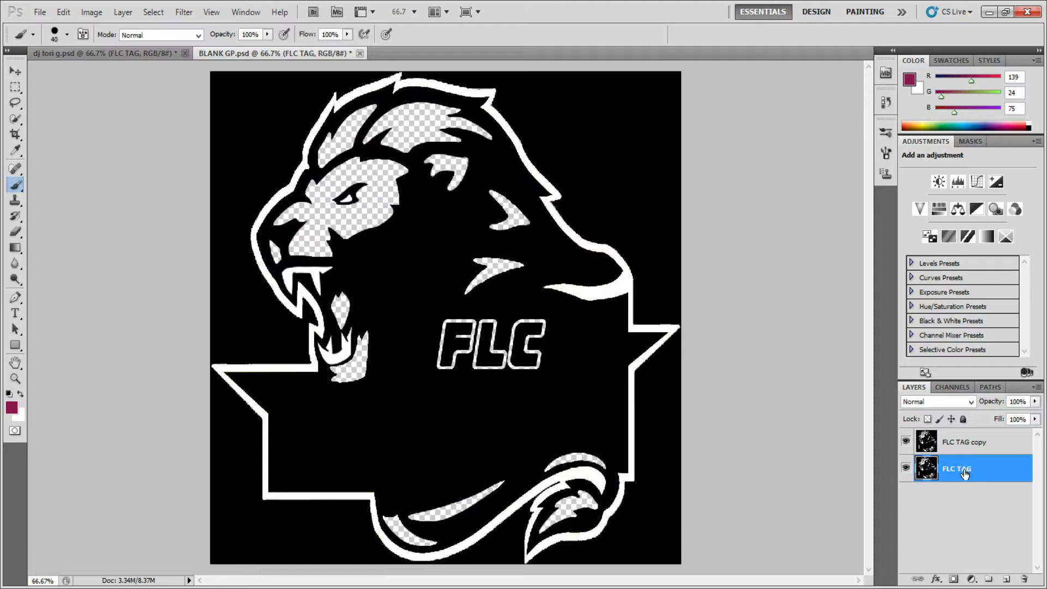
Brush teal (R 0, G 187, B 156) on the FLC TAG layer beneath the mane, neck markings and FLC lettering.
click(958, 126)
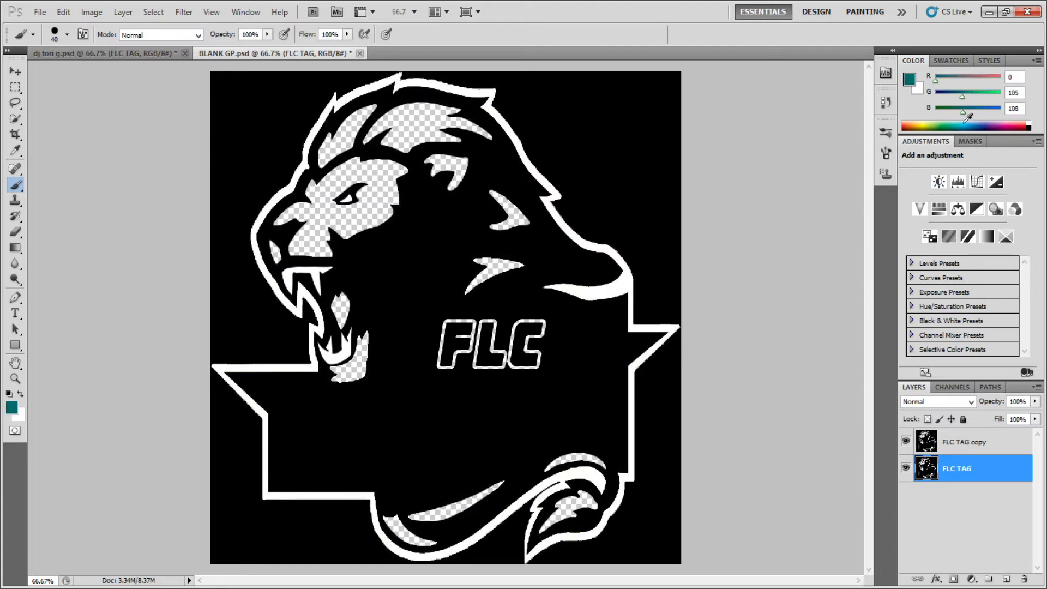
click(961, 124)
mouse_move(990, 112)
mouse_down()
mouse_move(958, 112)
mouse_move(973, 115)
mouse_up()
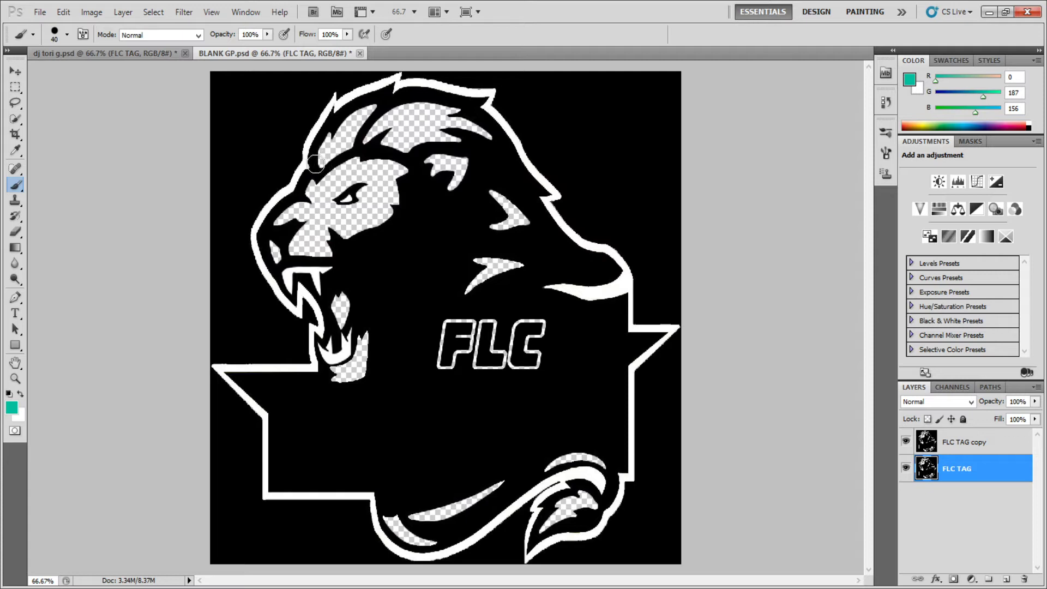
drag(325, 159, 348, 146)
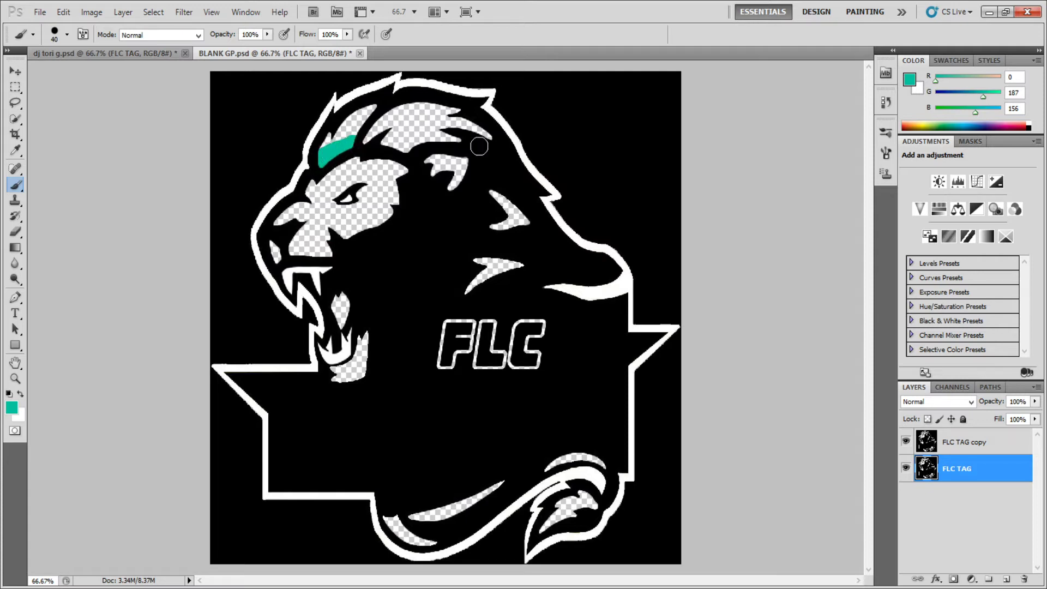
click(961, 445)
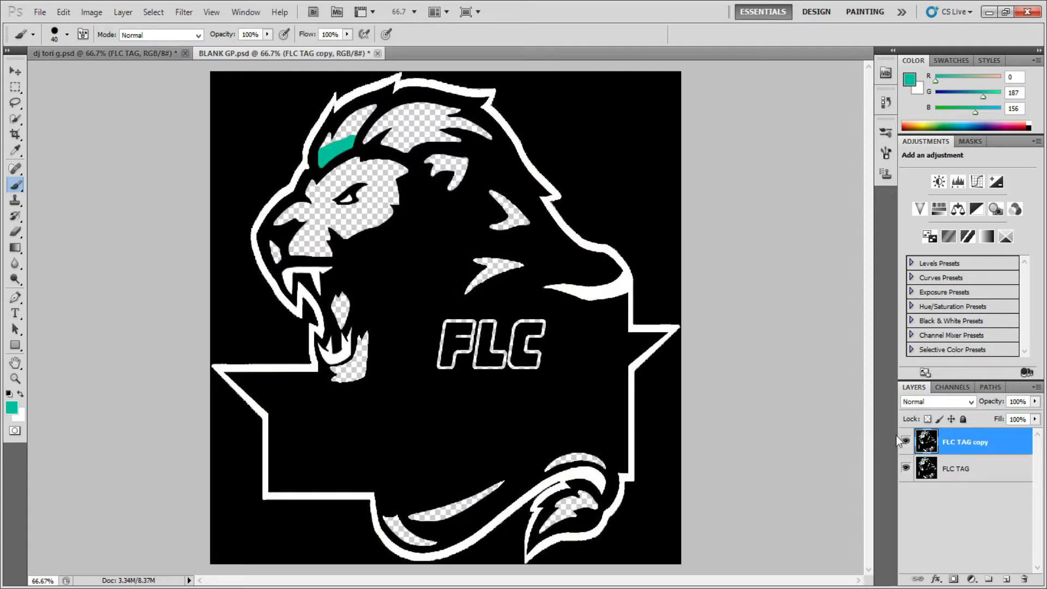
click(976, 481)
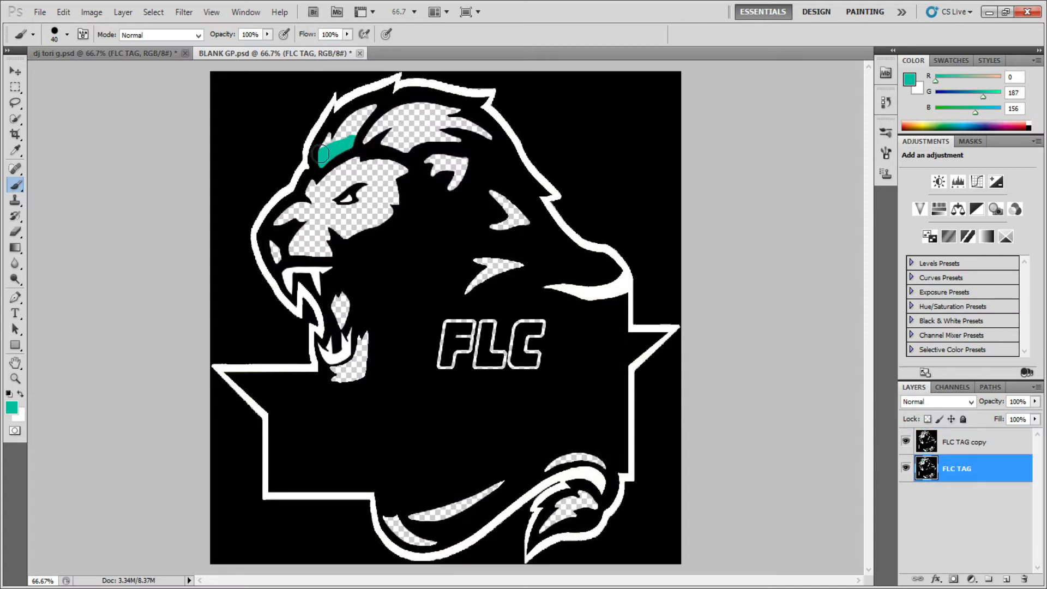
mouse_move(323, 155)
mouse_down()
mouse_move(373, 105)
mouse_move(360, 125)
mouse_move(326, 140)
mouse_move(356, 135)
mouse_move(423, 154)
mouse_move(373, 128)
mouse_move(441, 147)
mouse_move(381, 120)
mouse_move(450, 117)
mouse_move(493, 132)
mouse_move(436, 127)
mouse_move(470, 158)
mouse_move(445, 165)
mouse_move(452, 185)
mouse_move(432, 178)
mouse_move(469, 171)
mouse_move(449, 160)
mouse_move(526, 216)
mouse_move(517, 238)
mouse_move(499, 222)
mouse_move(509, 229)
mouse_move(470, 274)
mouse_move(460, 268)
mouse_move(493, 254)
mouse_move(520, 263)
mouse_move(478, 279)
mouse_up()
click(461, 326)
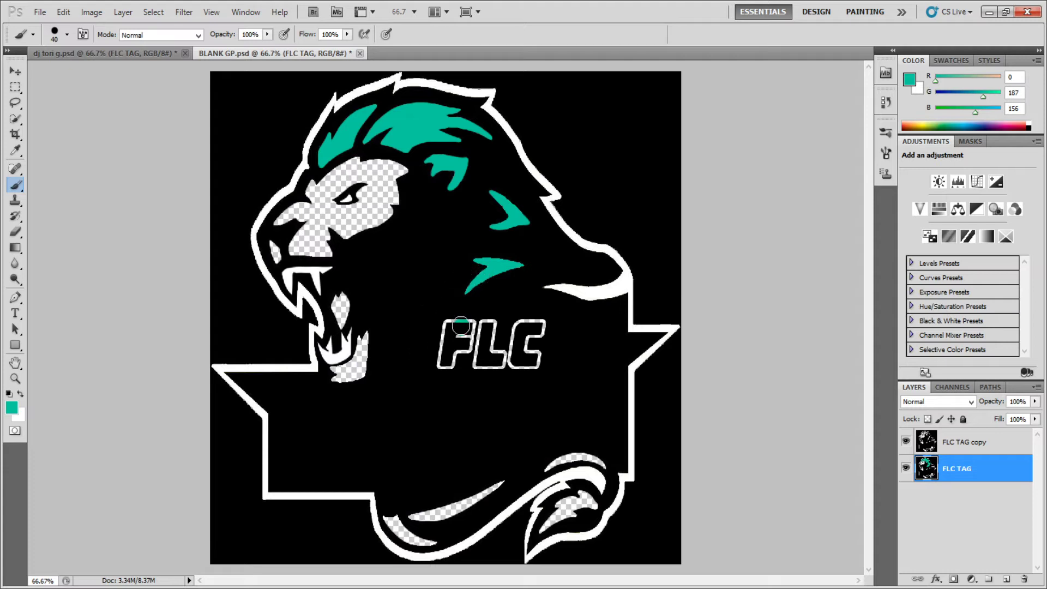
mouse_move(460, 326)
mouse_down()
mouse_move(439, 361)
mouse_move(454, 370)
mouse_move(468, 309)
mouse_move(473, 331)
mouse_move(485, 318)
mouse_move(477, 379)
mouse_move(508, 367)
mouse_move(498, 331)
mouse_move(522, 327)
mouse_move(513, 345)
mouse_move(549, 357)
mouse_up()
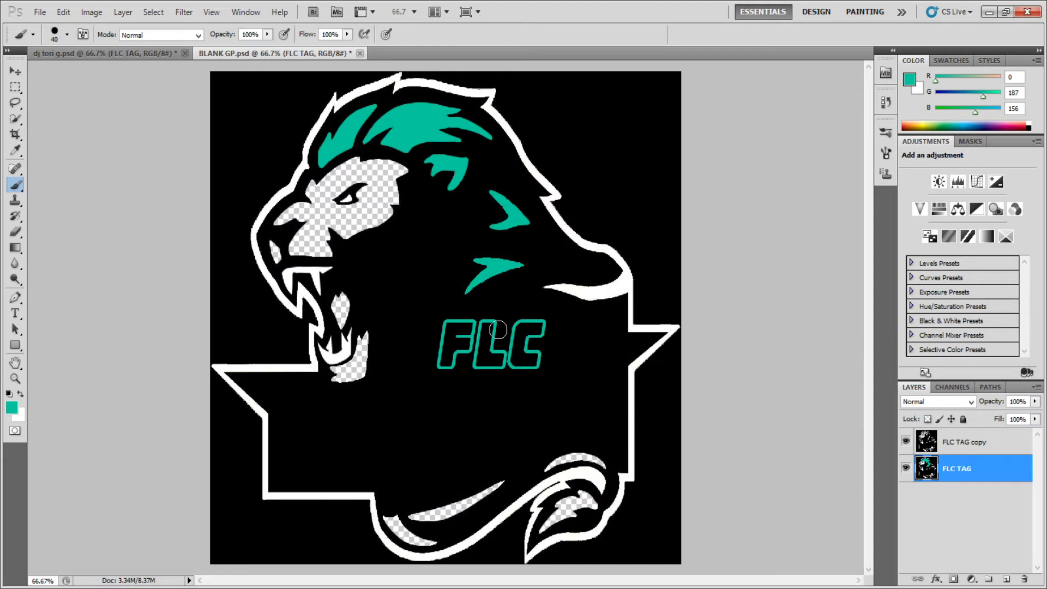
Hide FLC TAG copy and brush the same teal over the lettering gaps, lower body curve and tail on FLC TAG.
click(905, 442)
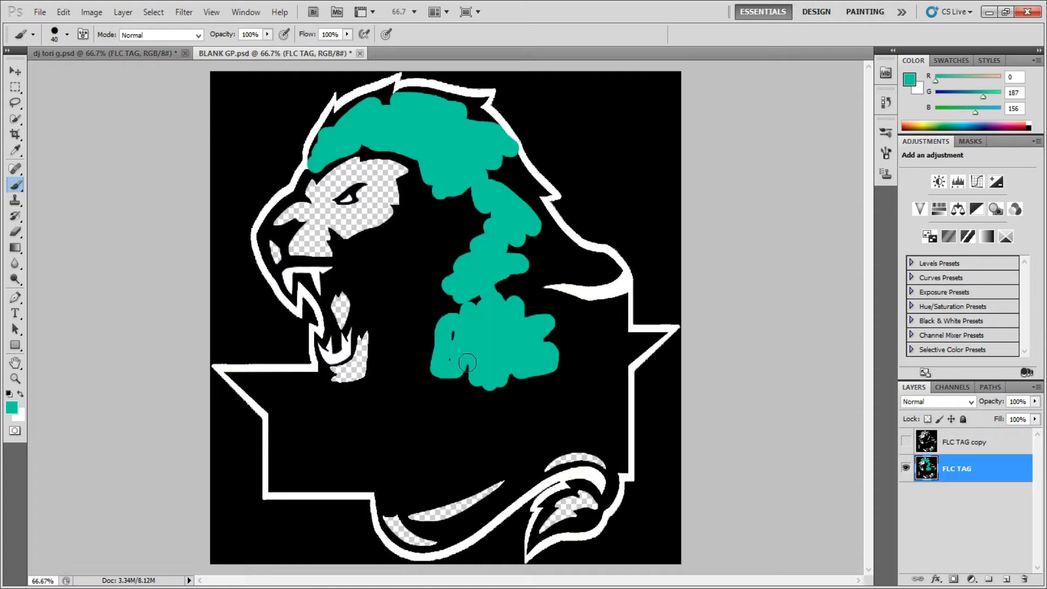
drag(467, 363, 469, 353)
mouse_move(543, 467)
mouse_down()
mouse_move(598, 455)
mouse_move(614, 468)
mouse_move(538, 536)
mouse_move(593, 500)
mouse_move(483, 494)
mouse_move(383, 514)
mouse_move(406, 541)
mouse_move(443, 545)
mouse_move(402, 524)
mouse_move(448, 525)
mouse_move(419, 532)
mouse_move(569, 465)
mouse_up()
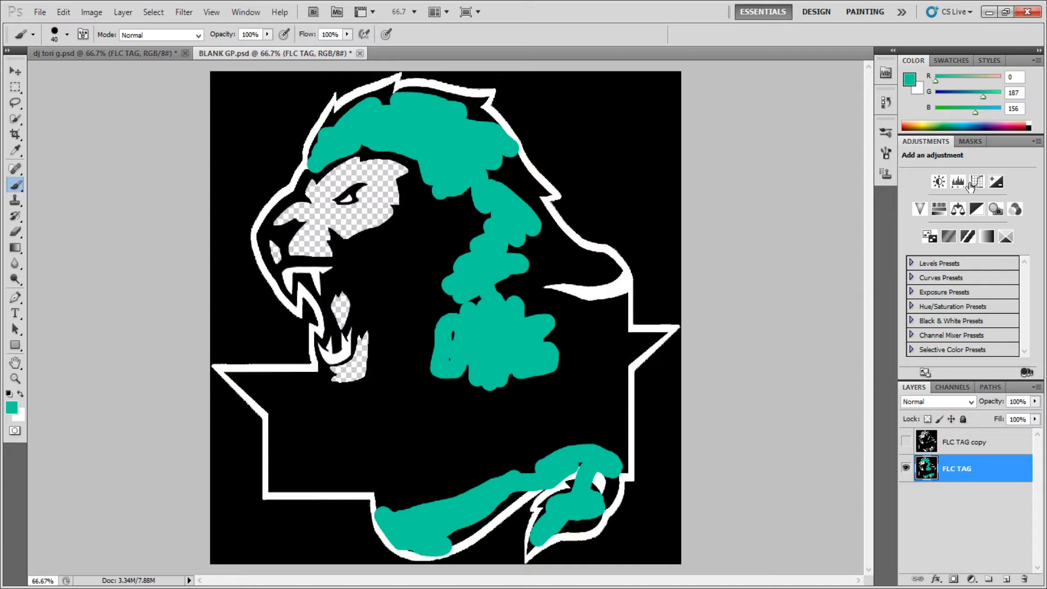
Brush blue (R 0, G 82, B 156) over the lion's face and jaw, enlarging the brush to 137, and show FLC TAG copy.
drag(981, 96, 956, 96)
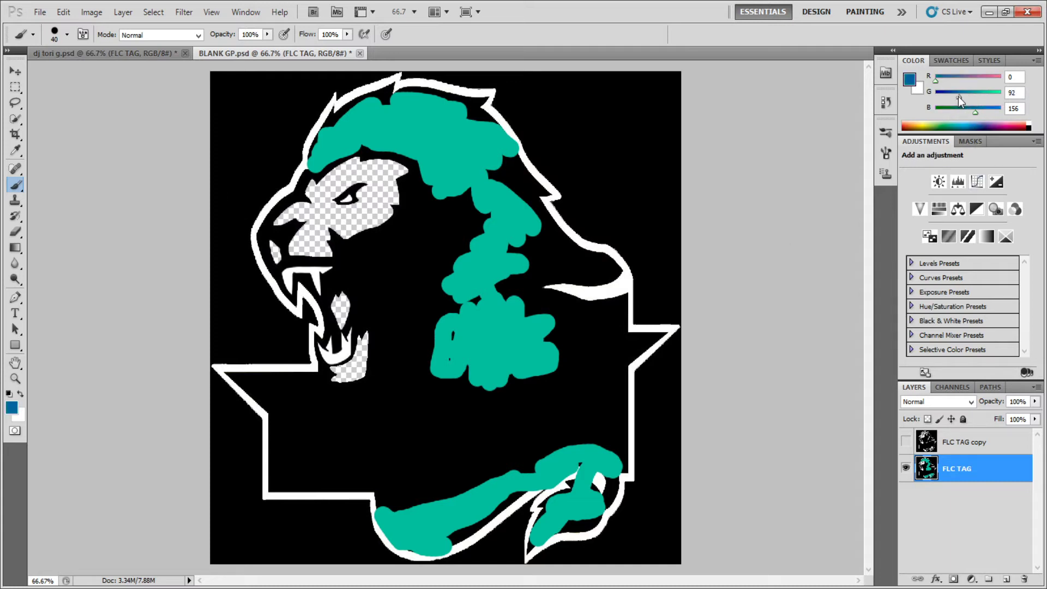
mouse_move(409, 180)
mouse_down()
mouse_move(362, 158)
mouse_move(339, 164)
mouse_move(275, 218)
mouse_move(272, 254)
mouse_move(294, 242)
mouse_move(294, 227)
mouse_up()
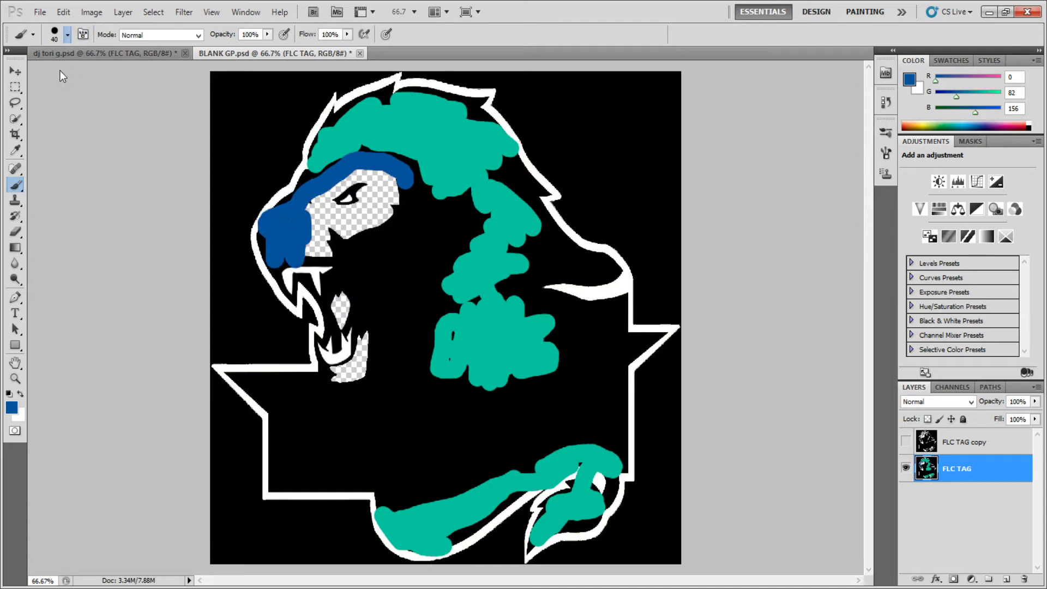
mouse_move(360, 218)
mouse_down()
mouse_move(300, 221)
mouse_move(316, 236)
mouse_move(298, 268)
mouse_move(303, 314)
mouse_move(331, 372)
mouse_move(370, 369)
mouse_move(321, 301)
mouse_move(376, 210)
mouse_move(375, 198)
mouse_move(354, 193)
mouse_move(390, 196)
mouse_move(346, 192)
mouse_move(315, 213)
mouse_move(302, 208)
mouse_move(294, 288)
mouse_move(304, 262)
mouse_up()
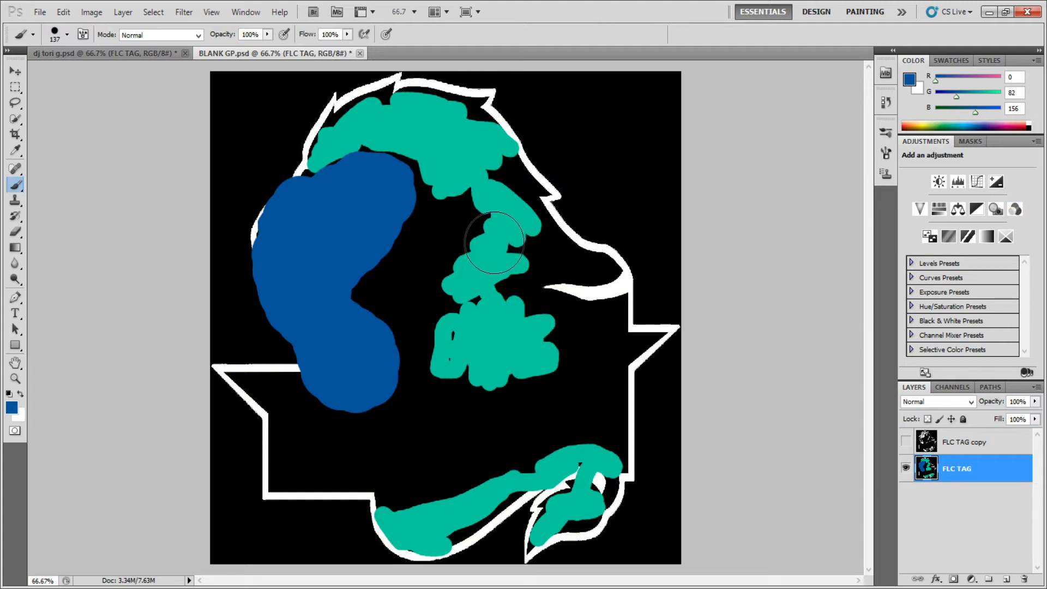
click(906, 443)
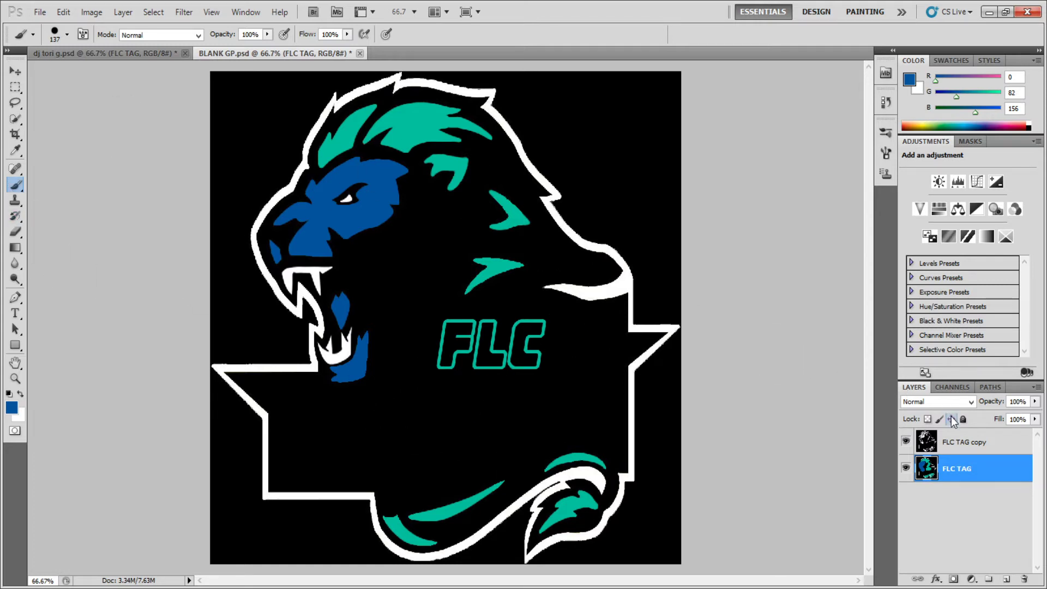
Add the player's name above the FLC TAG copy layer in white 162 pt Xfiction text and place it below the FLC lettering.
click(953, 443)
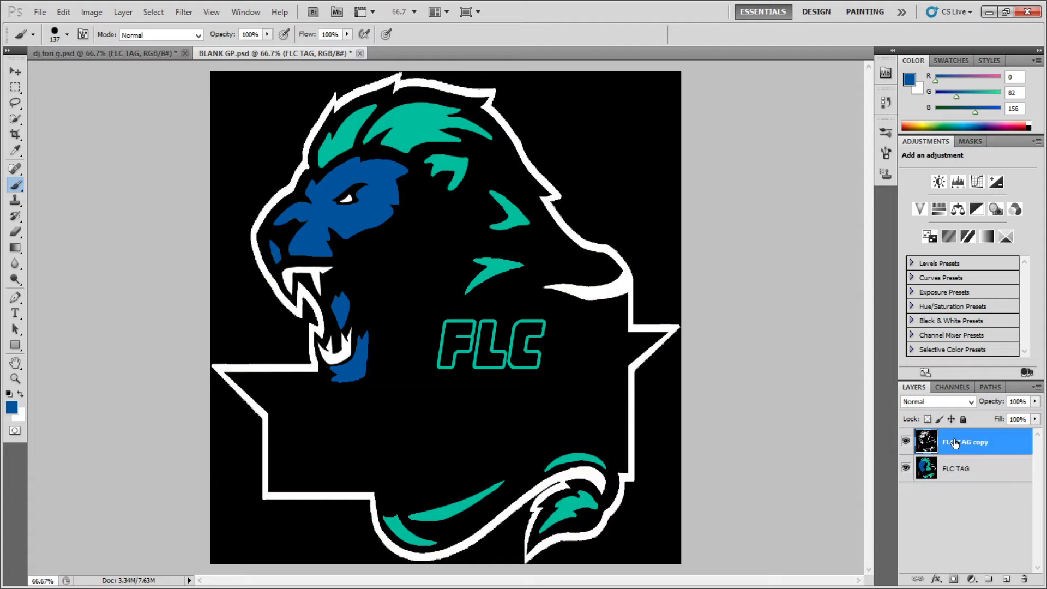
click(957, 482)
click(963, 450)
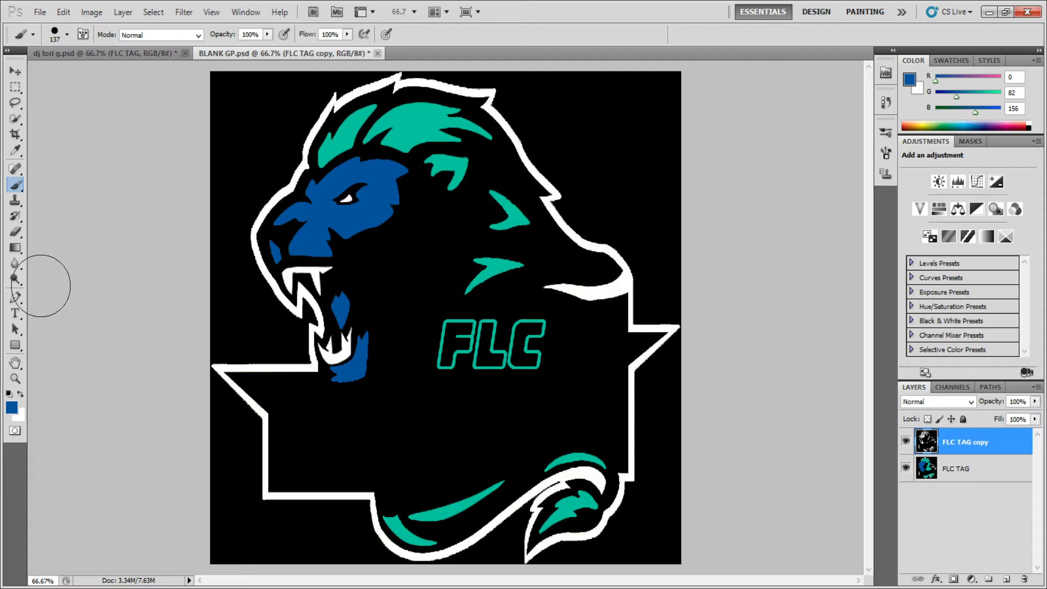
click(16, 314)
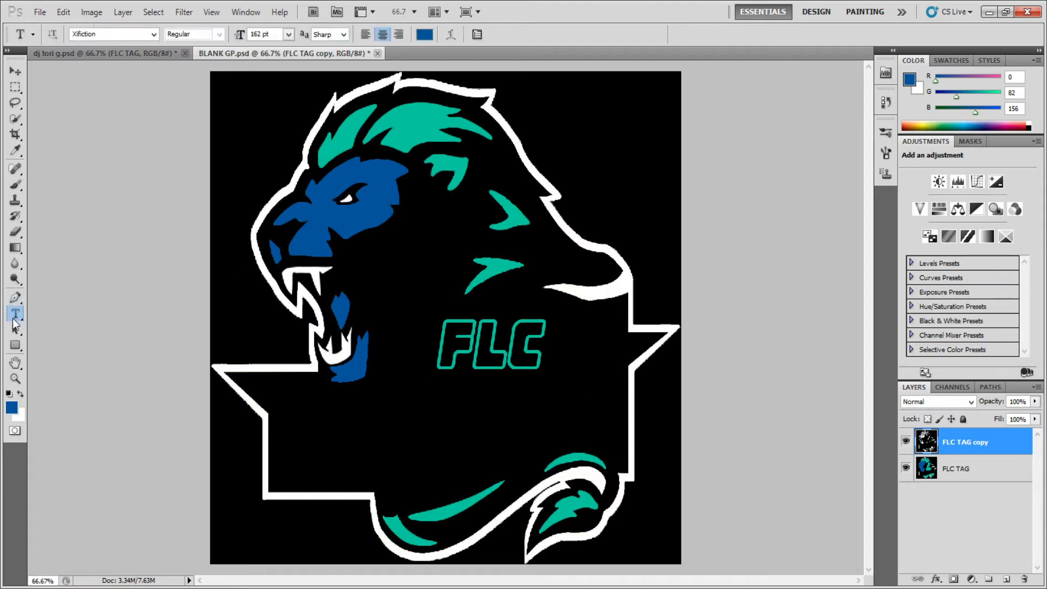
click(1029, 123)
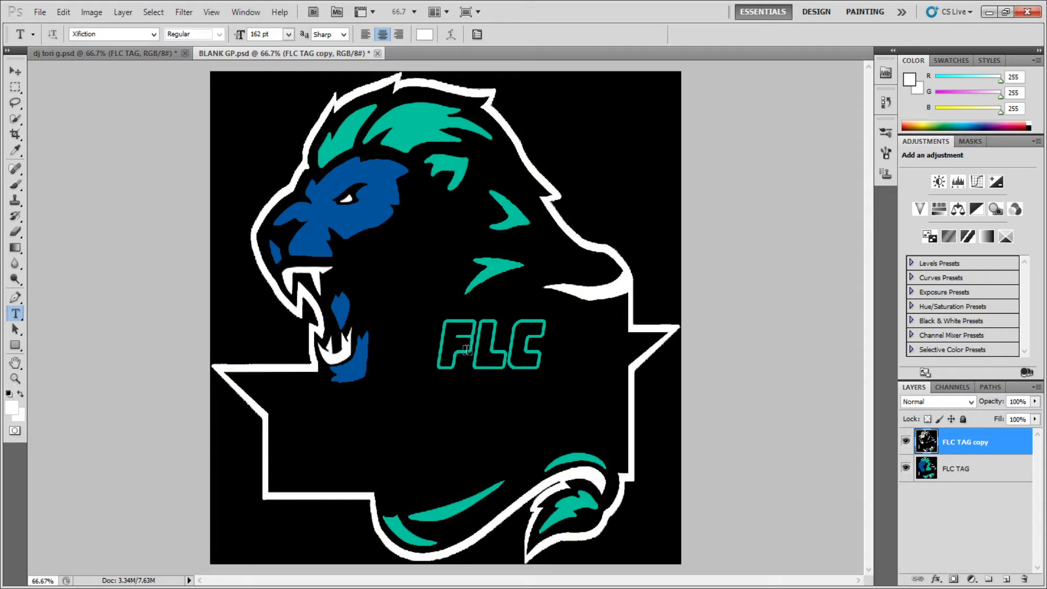
click(505, 458)
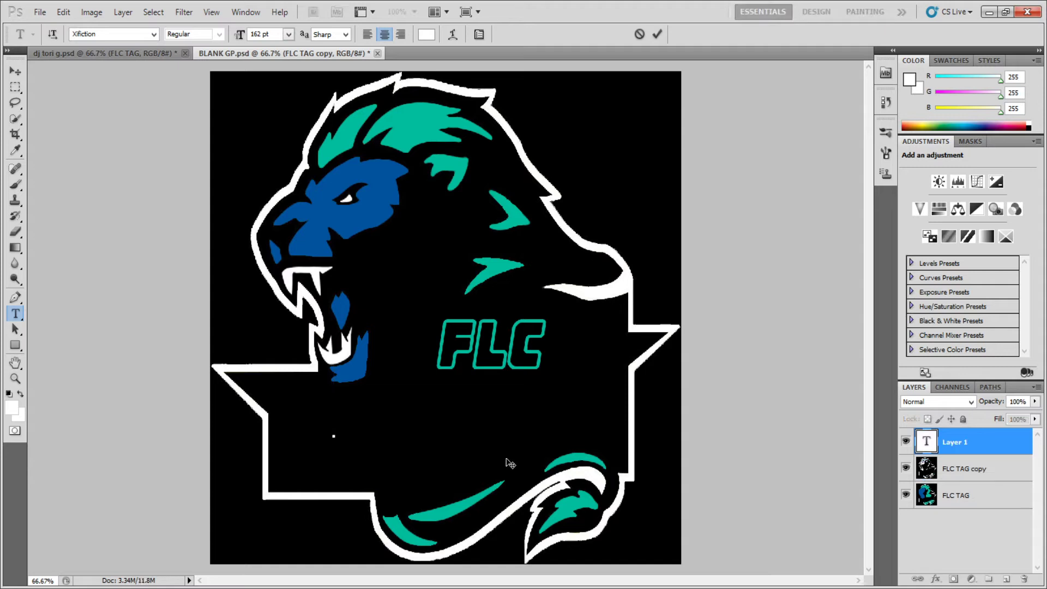
text(DAVE)
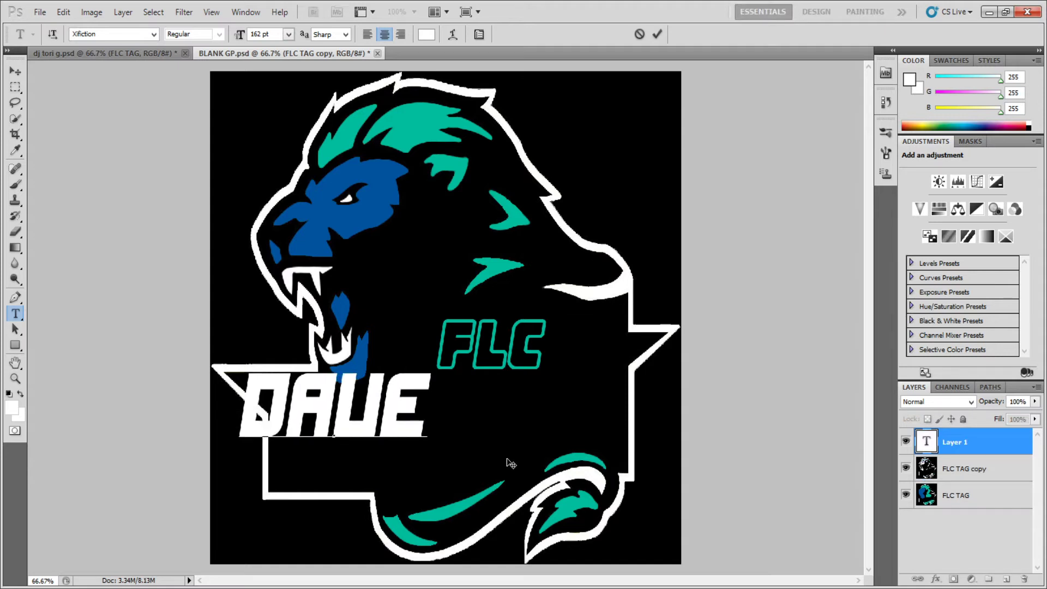
drag(369, 476, 482, 498)
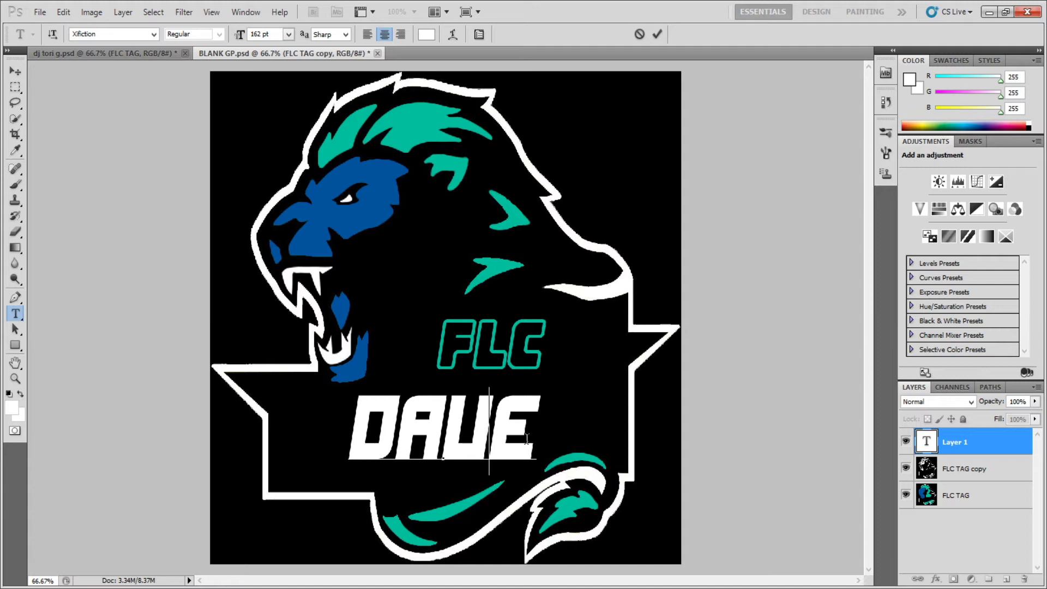
Set the player's name text to 176 pt and shift it slightly to sit centred below the FLC lettering.
drag(535, 438, 368, 444)
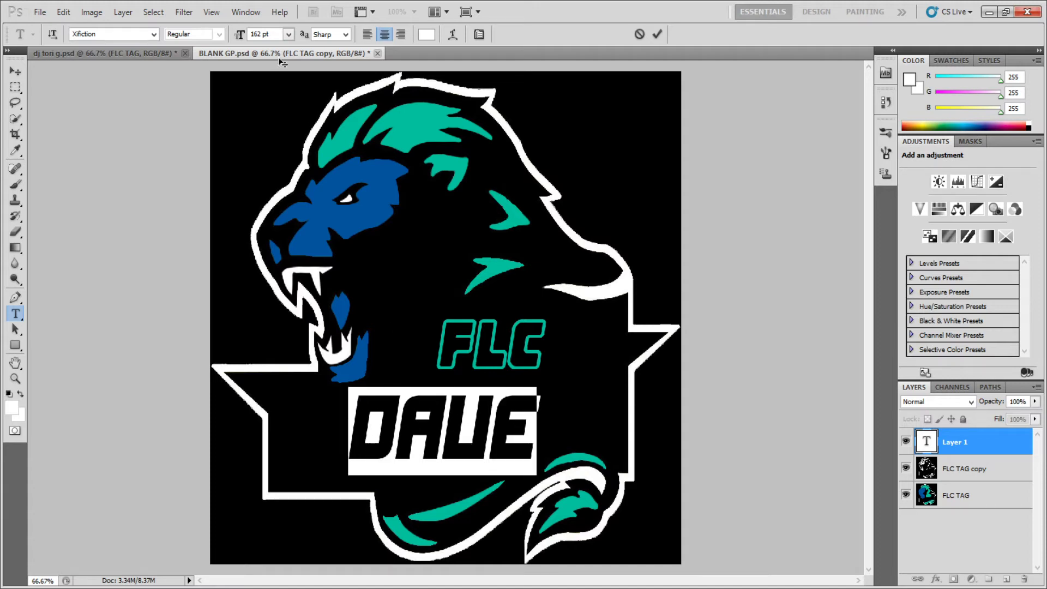
key(Up)
key(Up)
key(Up)
key(Up)
key(Up)
key(Up)
key(Up)
key(Up)
key(Up)
key(Up)
key(Up)
key(Up)
key(Up)
key(Up)
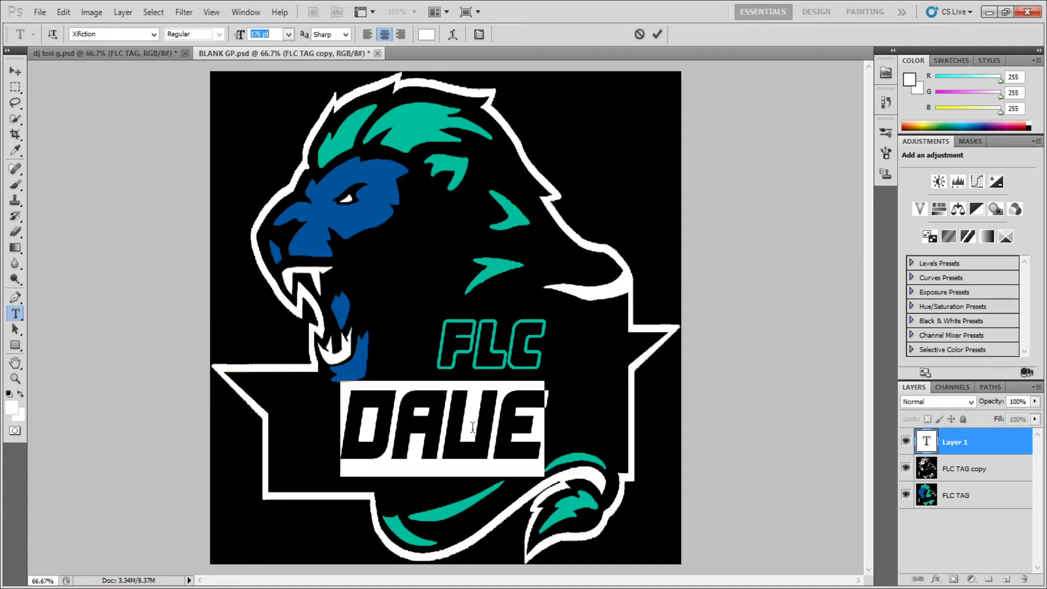
click(480, 472)
drag(496, 480, 492, 488)
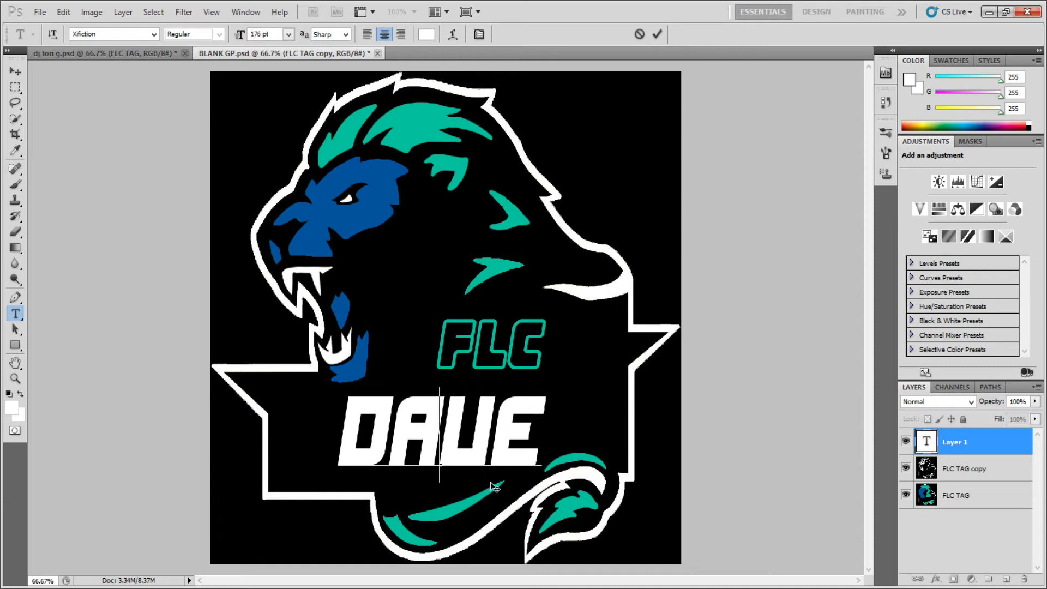
click(538, 427)
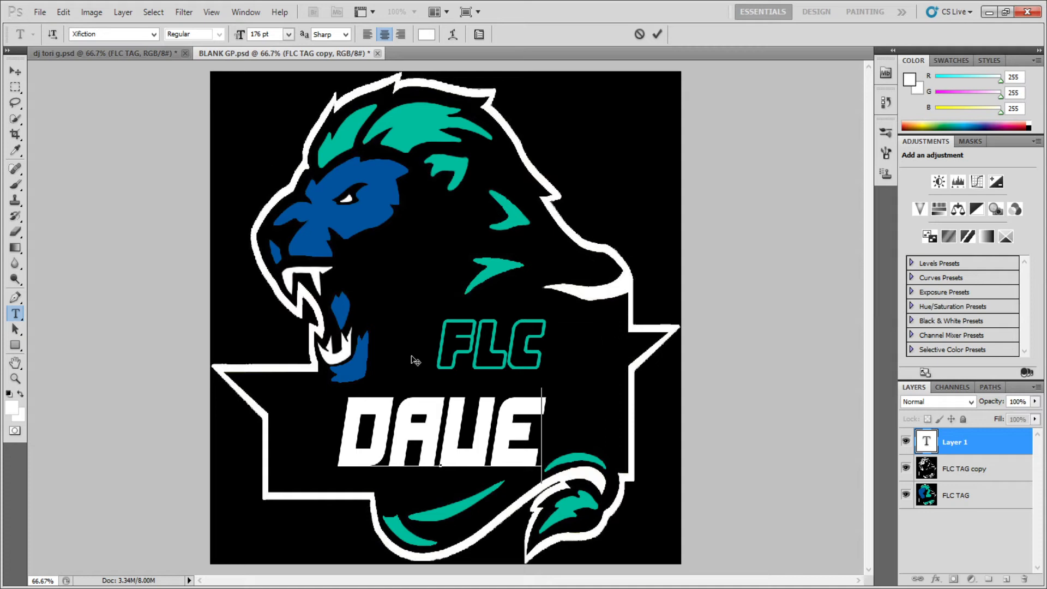
Switch to the finished tag document, show its name text layer and toggle FLC TAG copy on and off to compare the colouring.
click(103, 54)
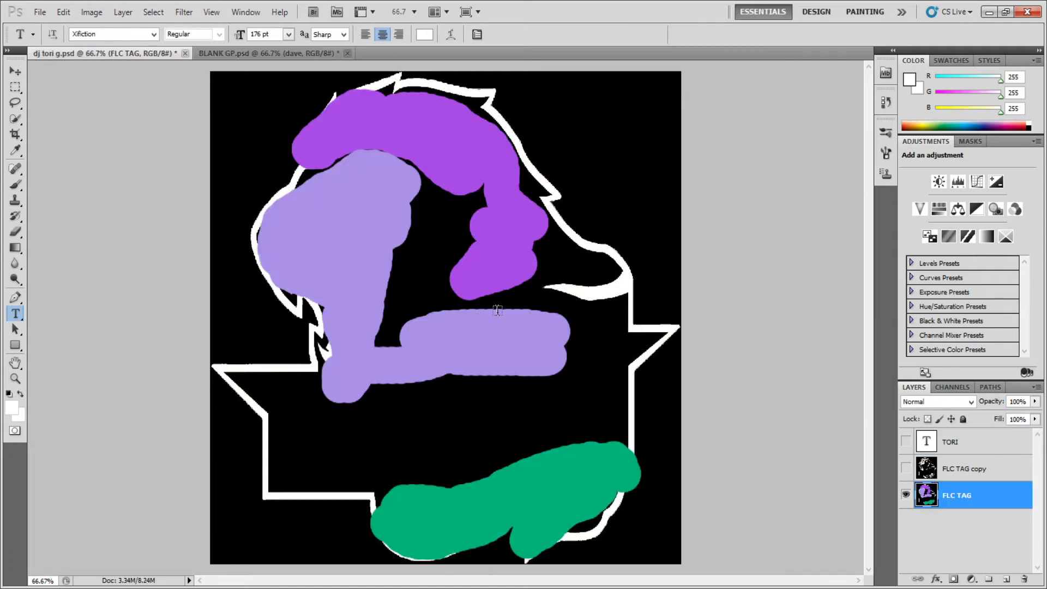
click(906, 441)
click(905, 468)
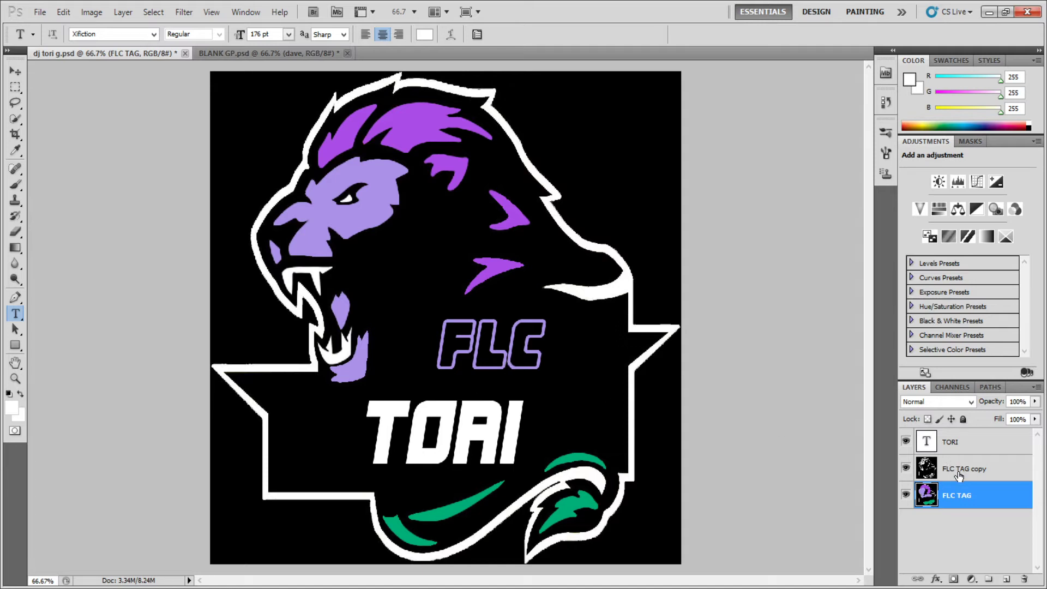
click(907, 469)
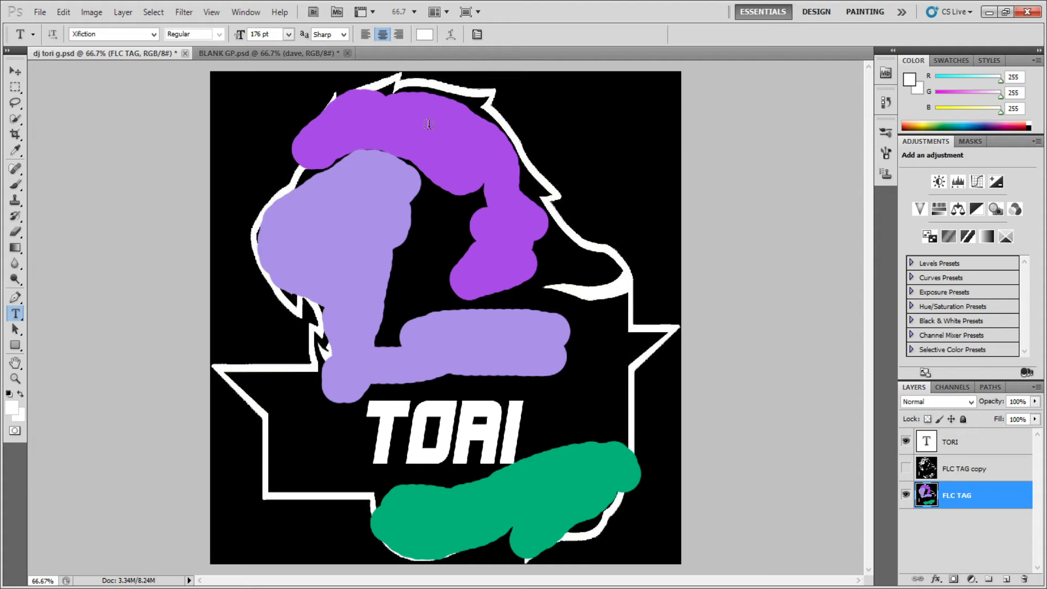
Show FLC TAG copy, go through the three layers of the tag, and toggle the copy to compare it with the colouring beneath.
click(907, 471)
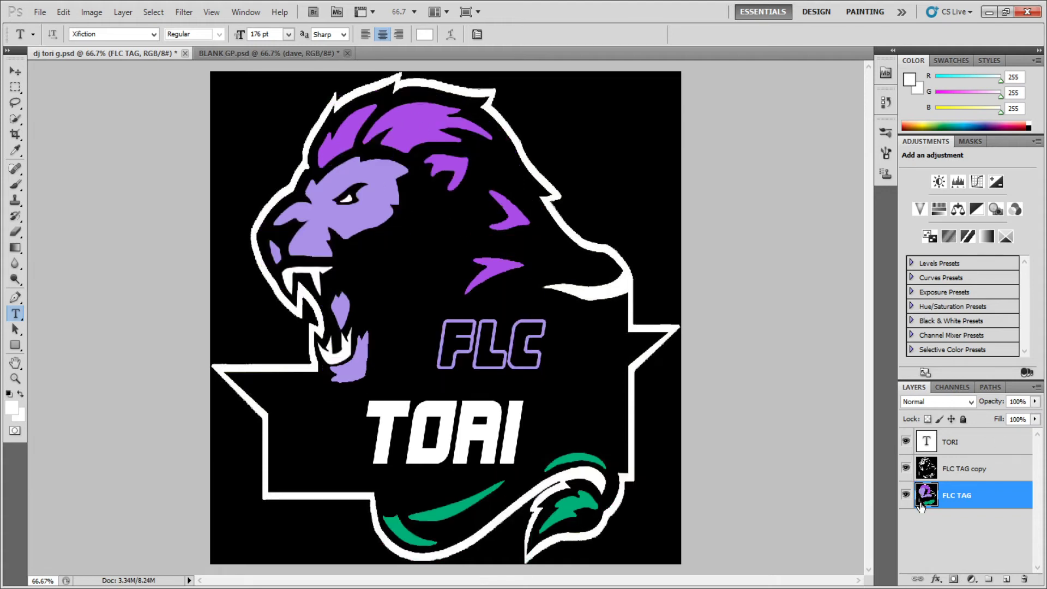
click(970, 464)
click(969, 444)
click(974, 474)
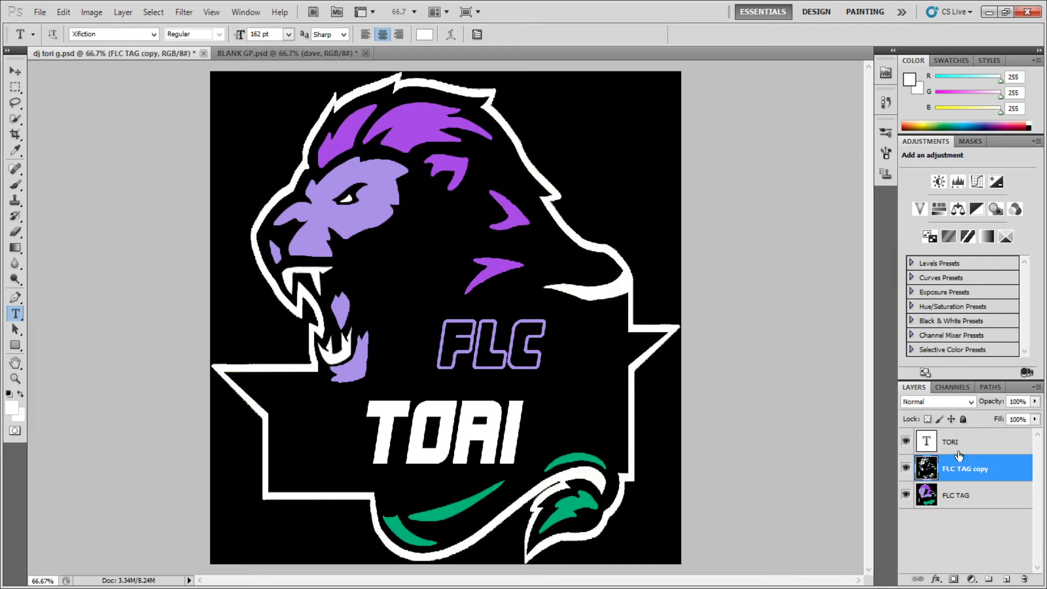
click(962, 508)
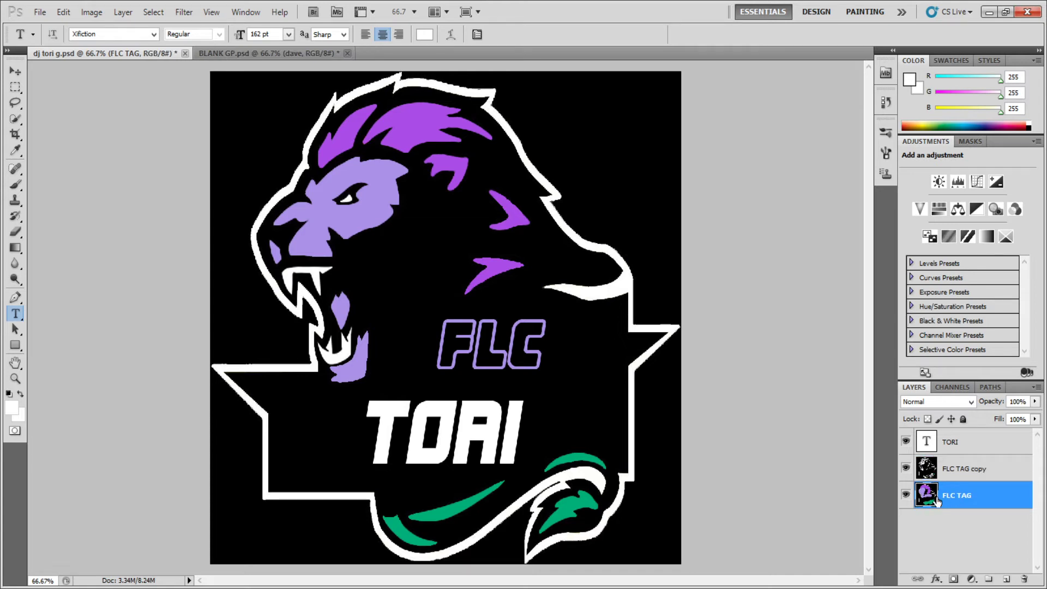
click(906, 468)
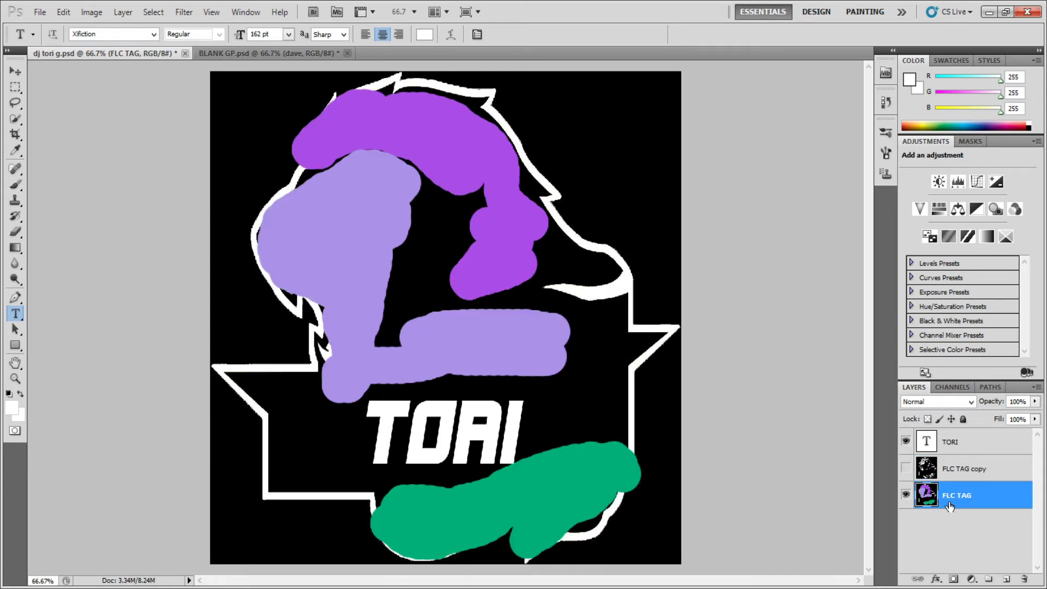
click(905, 468)
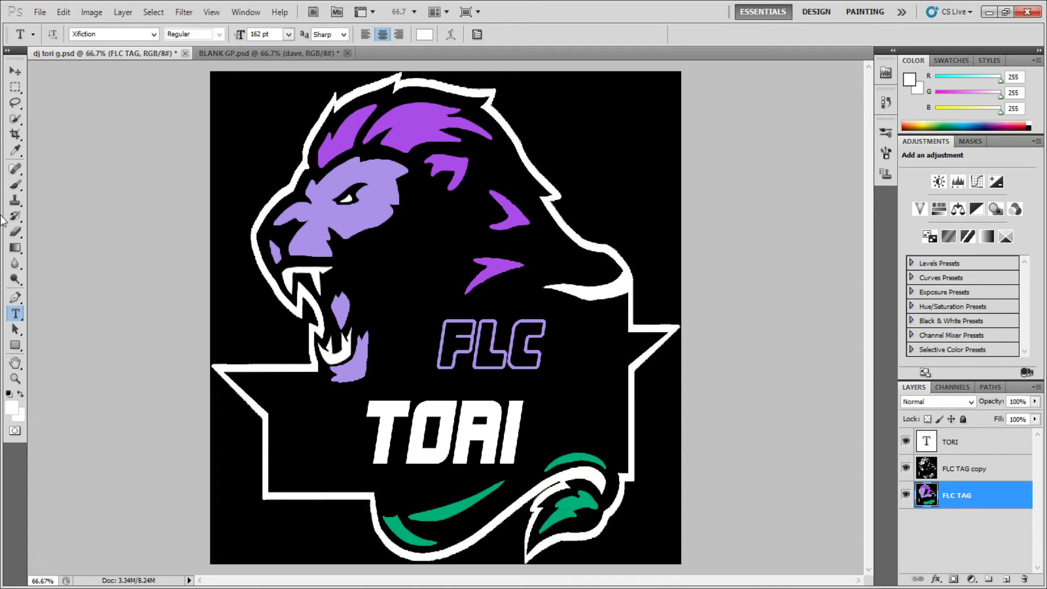
Brush yellow (R 255, G 255, B 3) at size 137 over the lion's lower jaw and the FLC lettering on the FLC TAG layer.
click(15, 184)
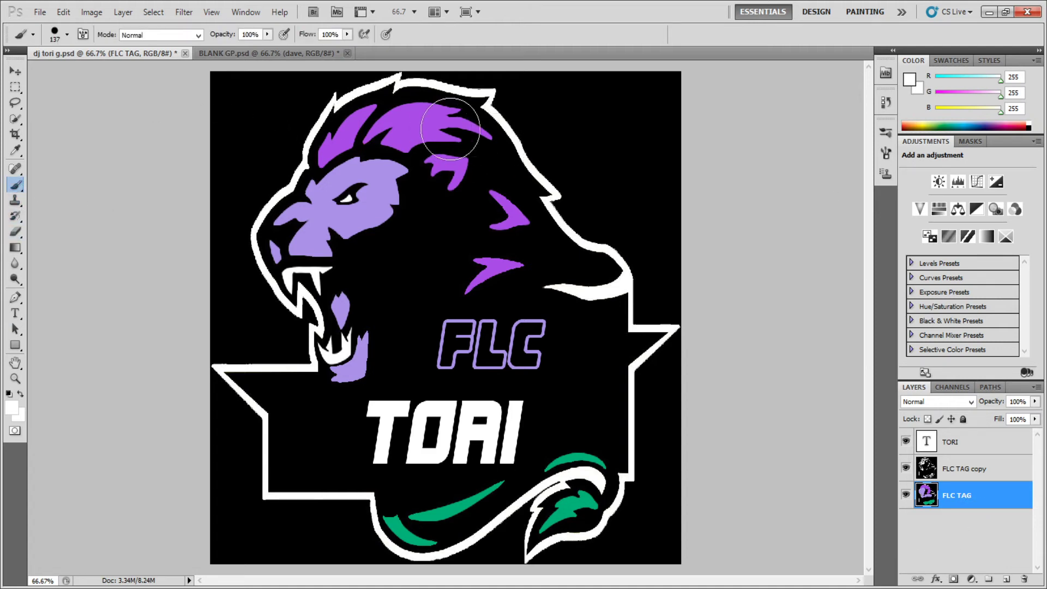
click(927, 125)
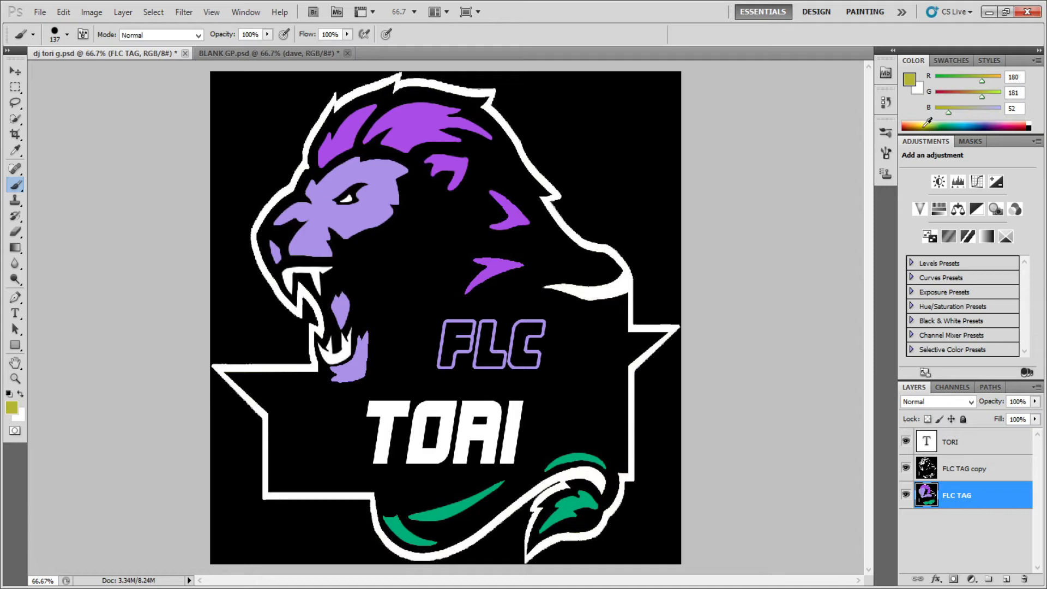
drag(924, 125, 925, 125)
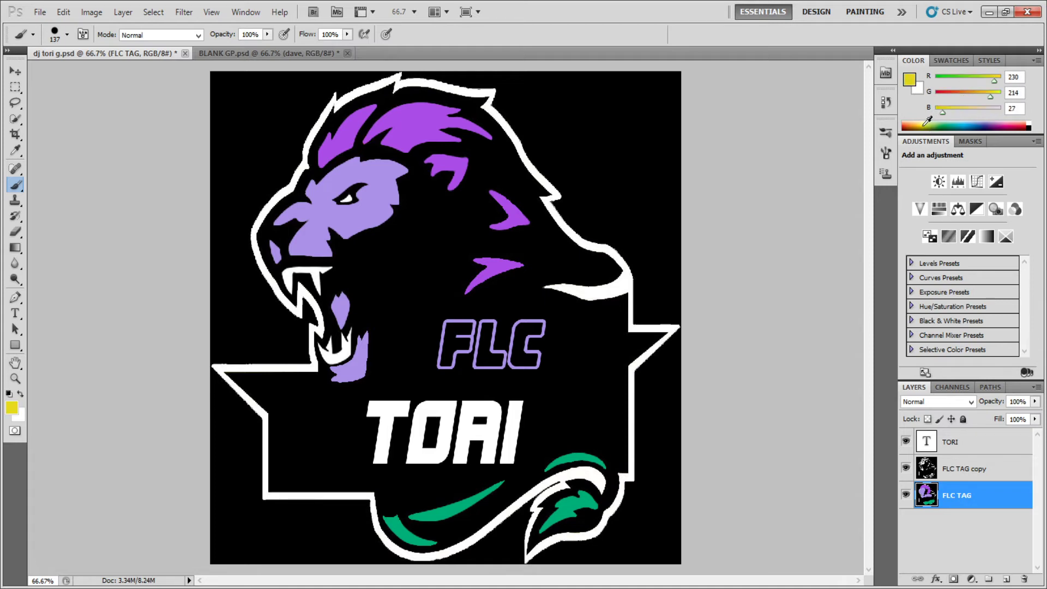
click(943, 113)
drag(990, 94, 998, 97)
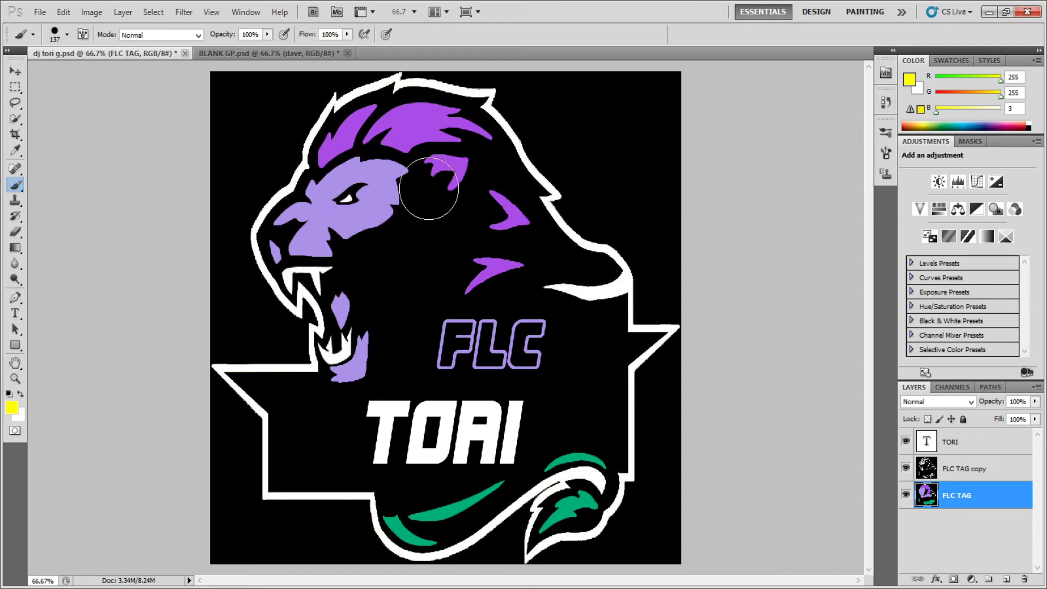
mouse_move(353, 315)
mouse_down()
mouse_move(344, 316)
mouse_move(351, 350)
mouse_move(339, 374)
mouse_move(345, 323)
mouse_up()
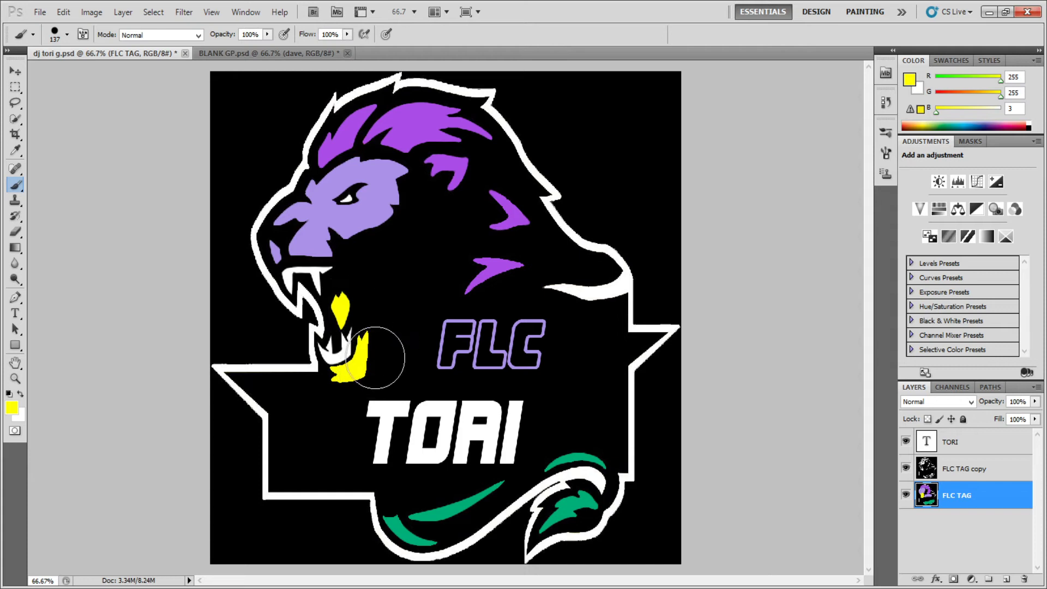
mouse_move(444, 345)
mouse_down()
mouse_move(520, 329)
mouse_move(537, 343)
mouse_up()
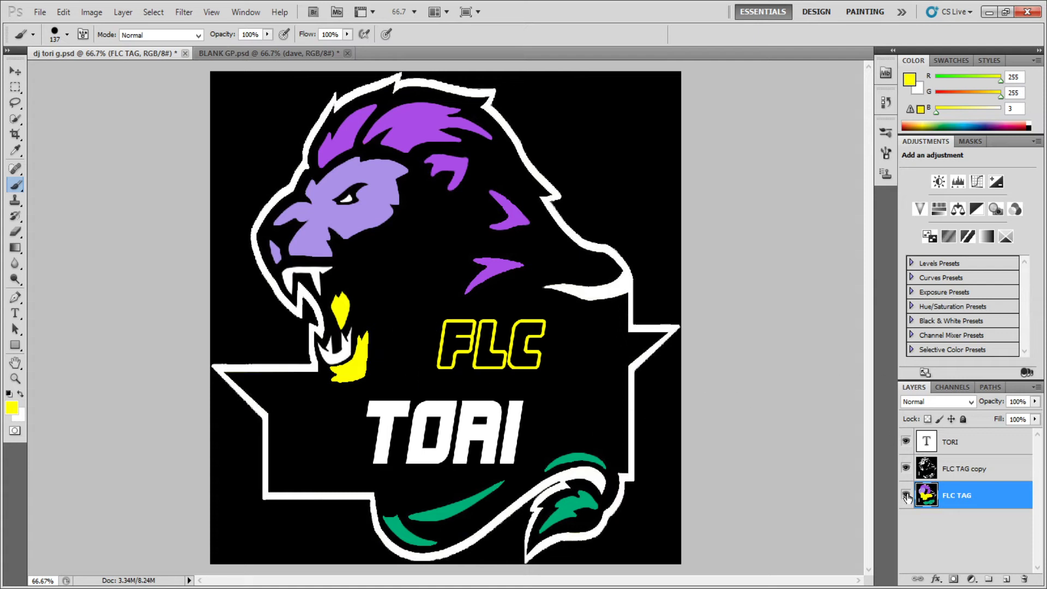
Toggle the name text and FLC TAG copy layers off and on to examine the yellow strokes on FLC TAG.
click(906, 468)
click(905, 442)
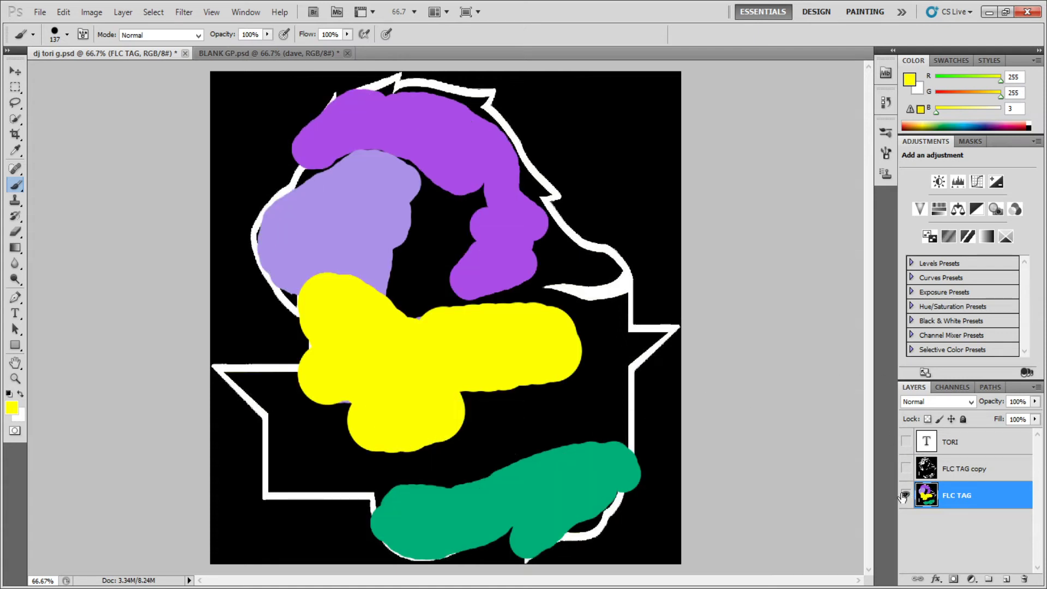
click(905, 441)
click(906, 469)
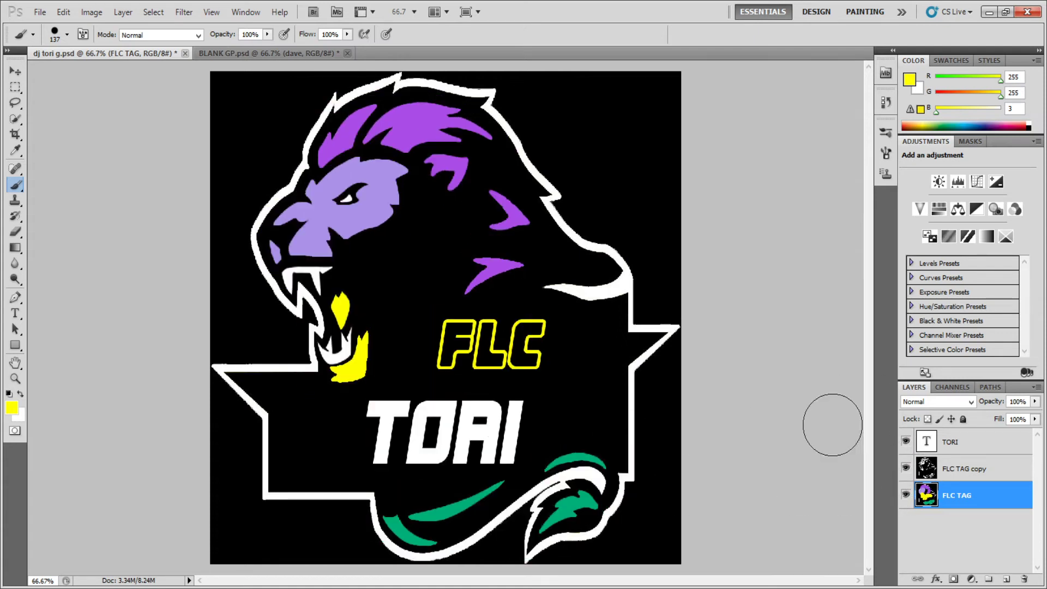
click(905, 469)
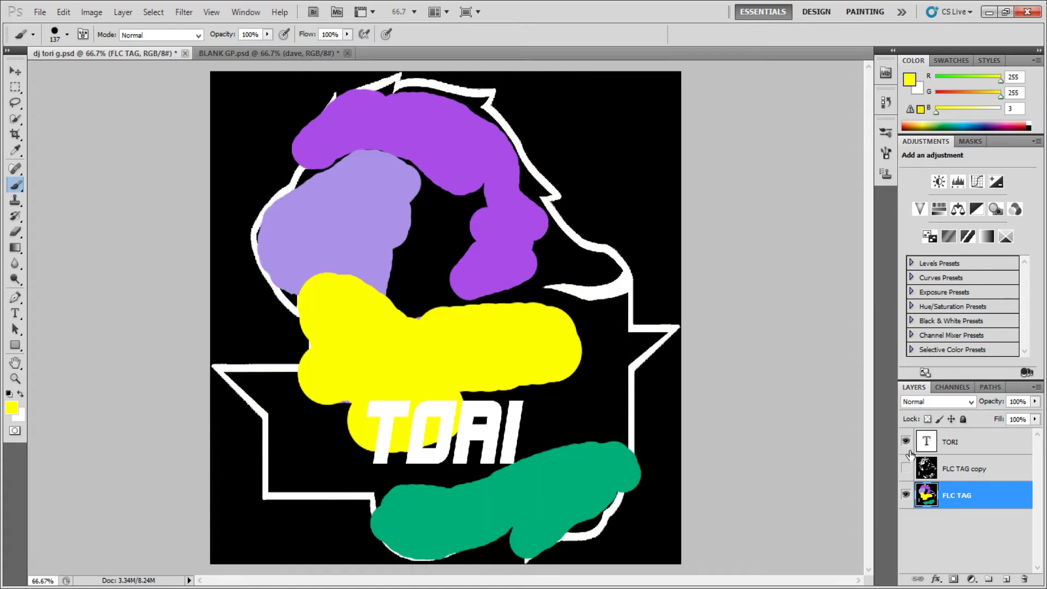
click(905, 469)
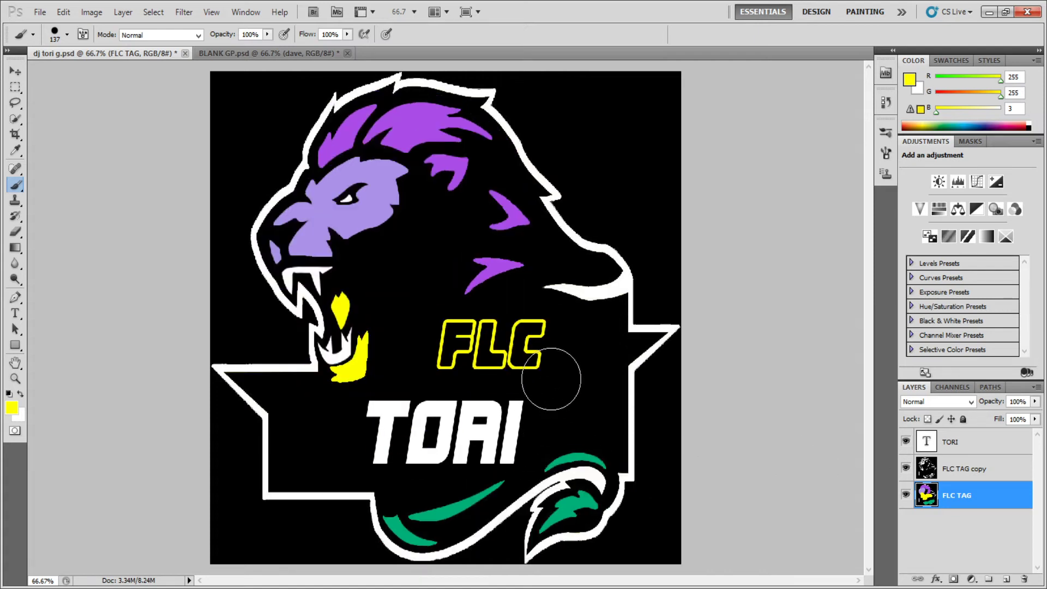
Try placing the player's name layer between FLC TAG copy and FLC TAG to check how stacking order affects the text.
click(905, 441)
click(964, 469)
click(965, 495)
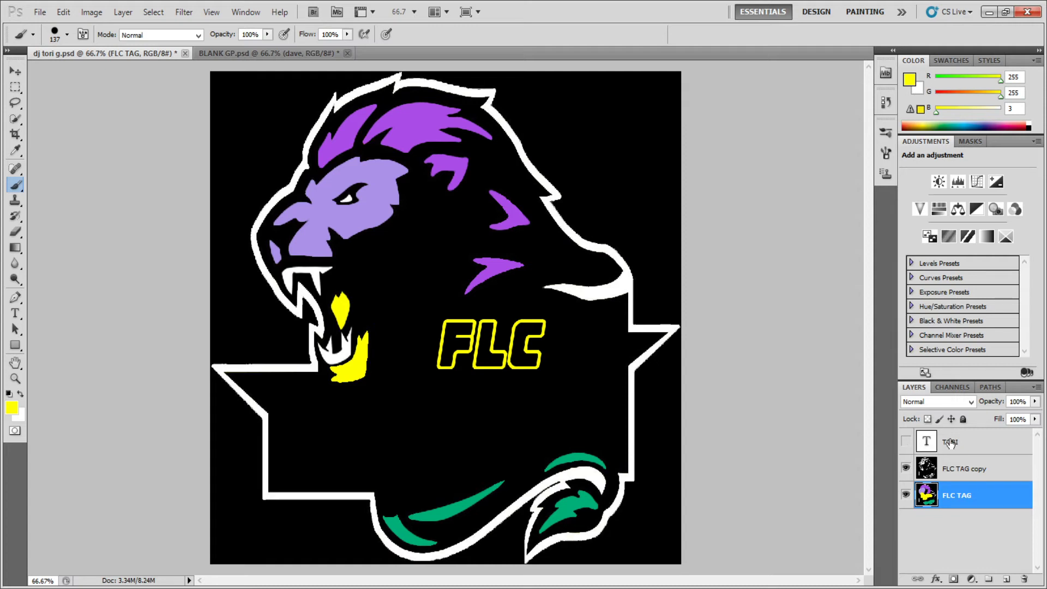
drag(950, 444, 955, 479)
click(906, 467)
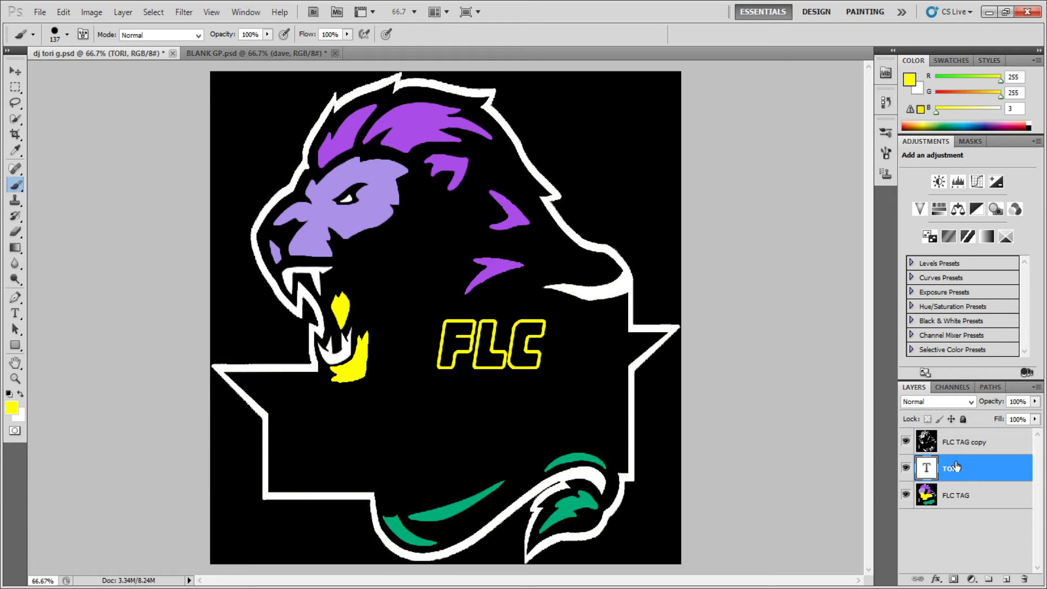
click(958, 444)
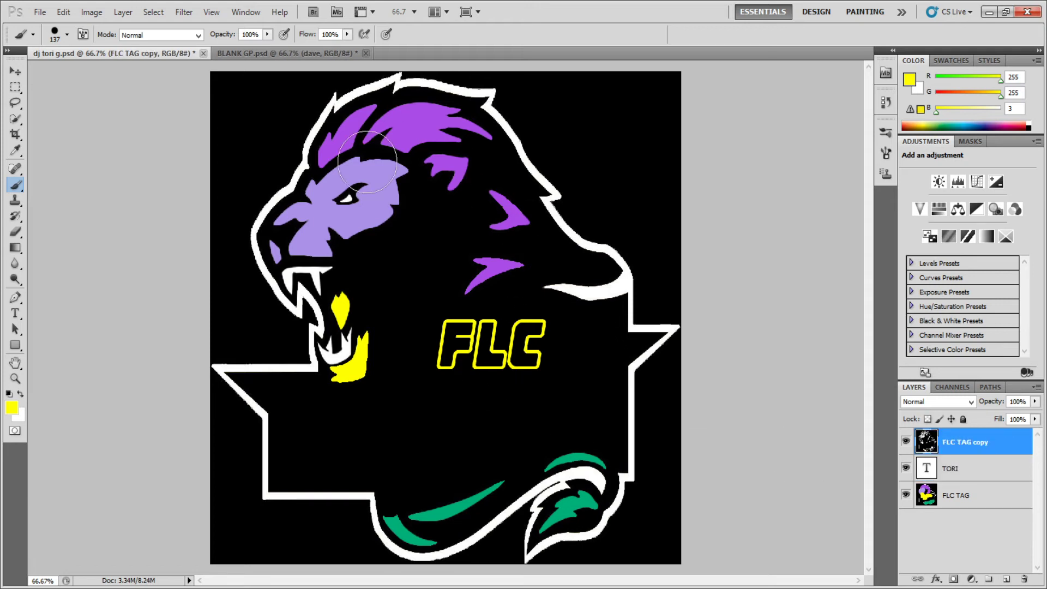
Hide the FLC TAG and name text layers to examine the transparent cut-outs in FLC TAG copy.
click(905, 470)
click(905, 494)
click(905, 468)
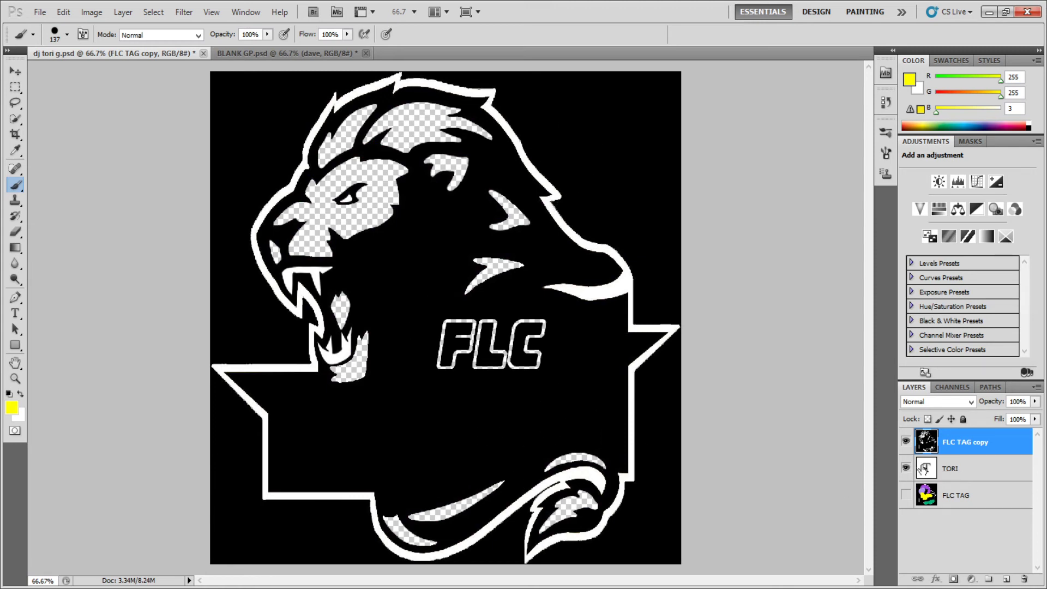
click(921, 468)
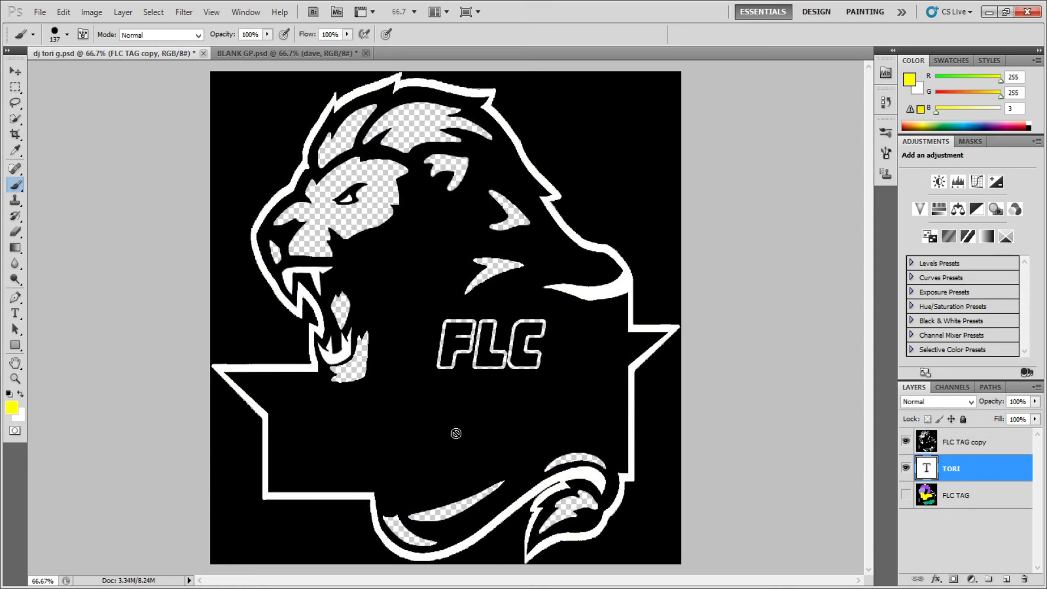
click(905, 467)
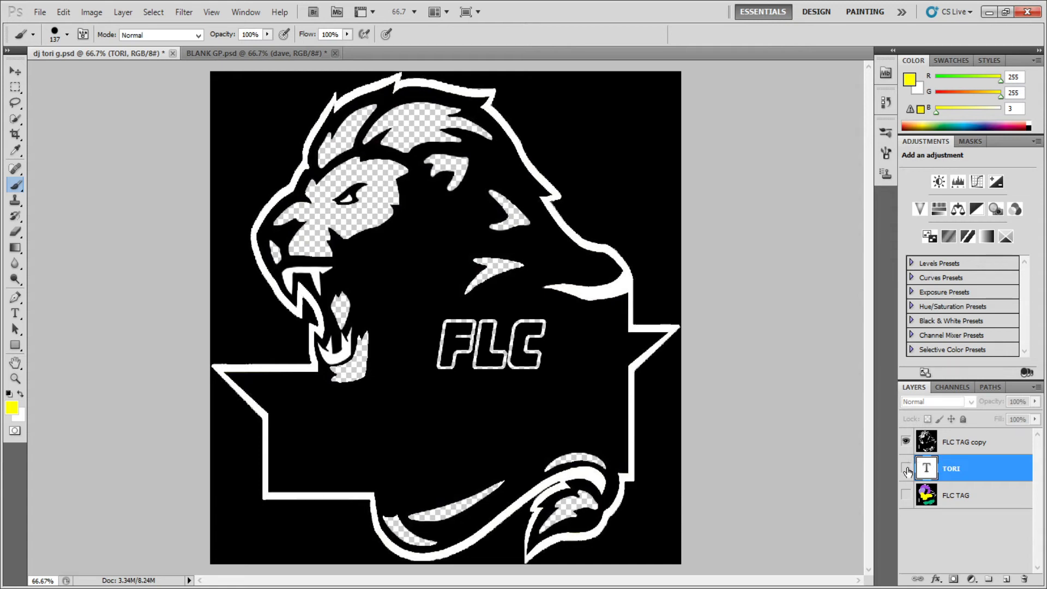
click(959, 501)
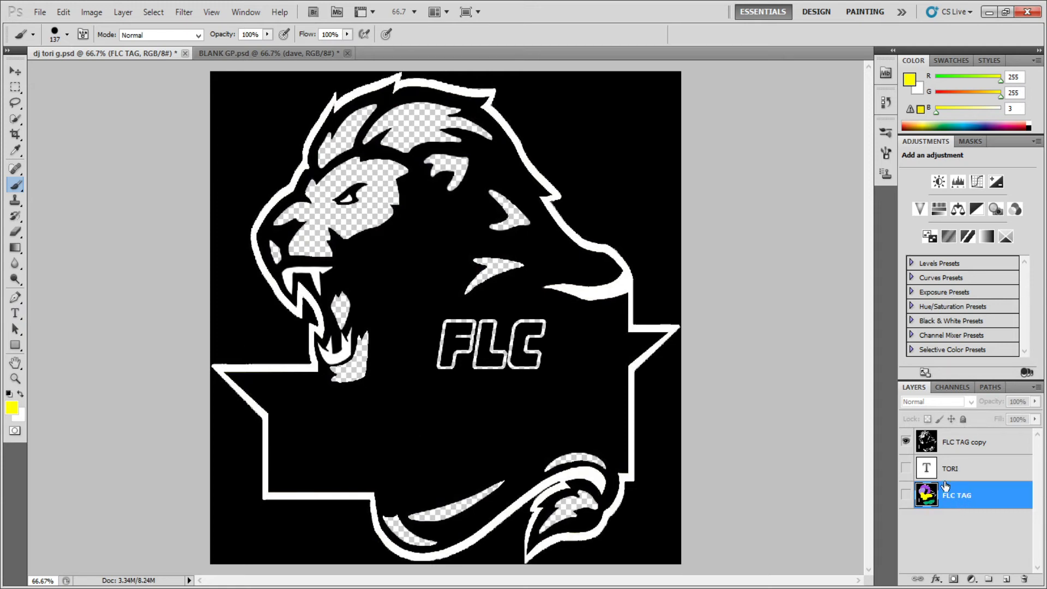
Move the player's name layer back above FLC TAG copy and show the FLC TAG colour layer.
drag(958, 472, 959, 440)
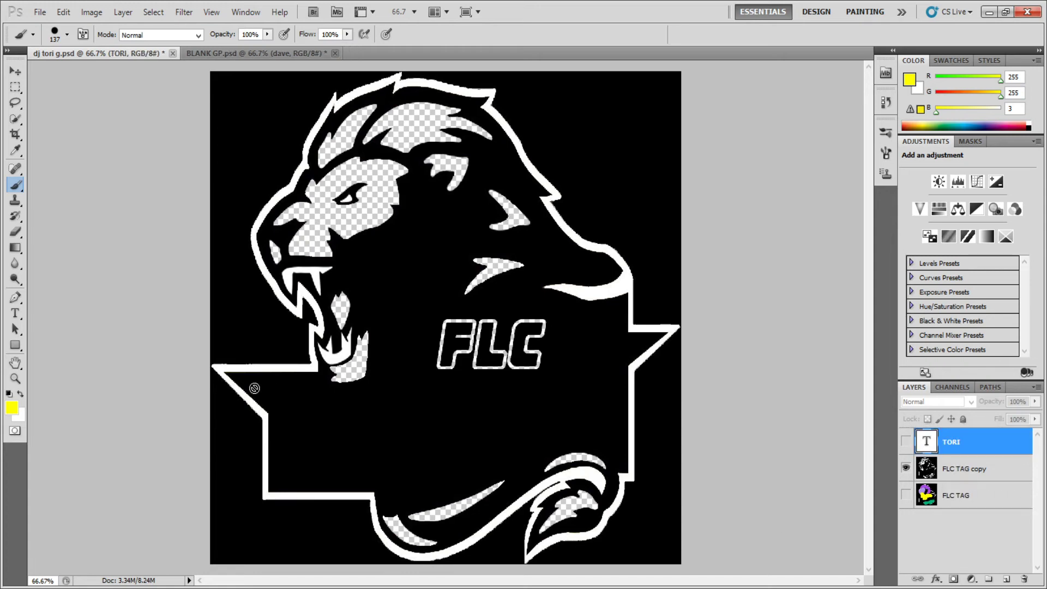
click(977, 481)
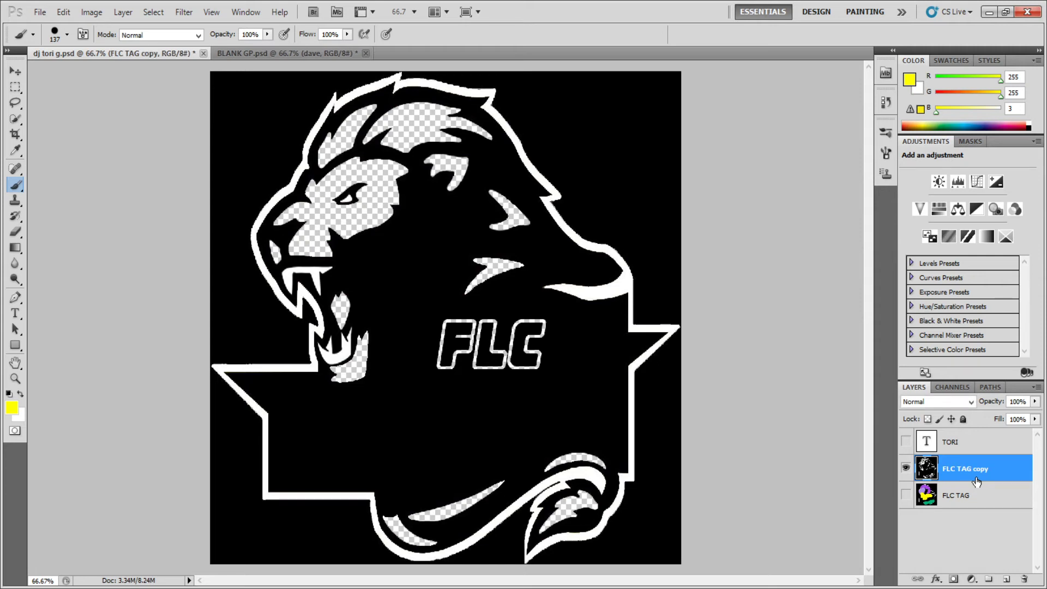
click(905, 495)
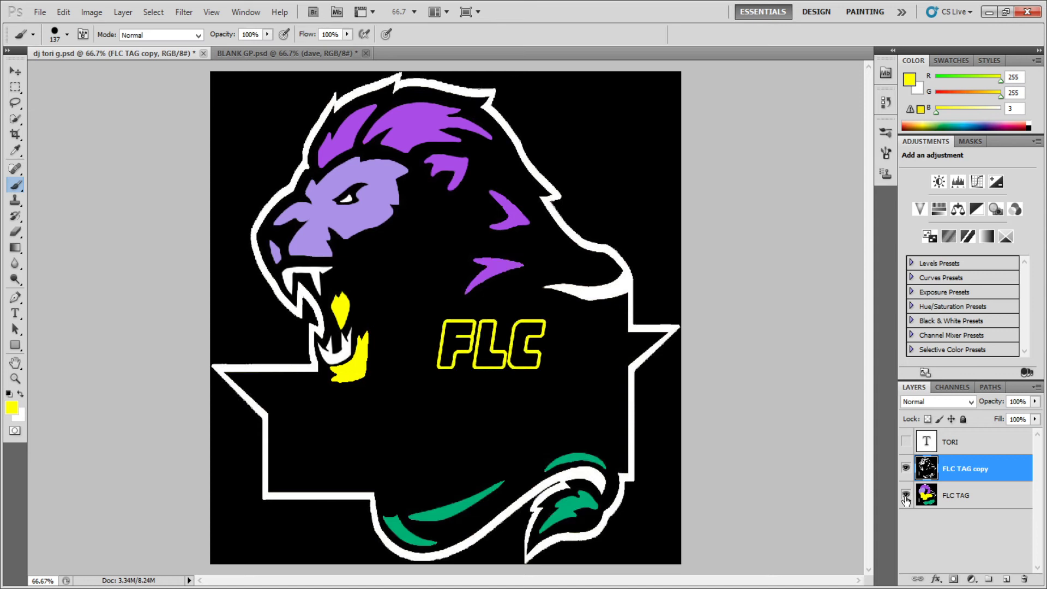
Brush yellow on the FLC TAG layer over the lion's whole mane, face, body and tail.
click(990, 505)
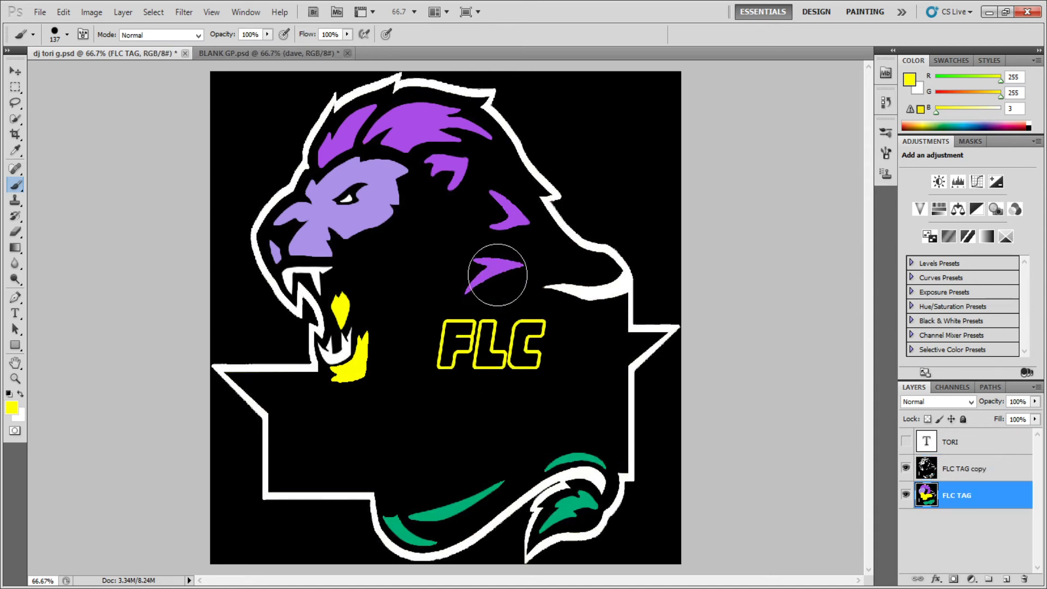
double_click(958, 496)
click(983, 490)
mouse_move(376, 180)
mouse_down()
mouse_move(285, 159)
mouse_move(280, 238)
mouse_move(296, 276)
mouse_move(325, 151)
mouse_move(371, 185)
mouse_move(489, 208)
mouse_move(494, 153)
mouse_move(532, 216)
mouse_move(482, 273)
mouse_move(507, 402)
mouse_move(565, 474)
mouse_move(480, 468)
mouse_move(385, 508)
mouse_move(413, 526)
mouse_move(573, 500)
mouse_move(555, 523)
mouse_move(624, 486)
mouse_up()
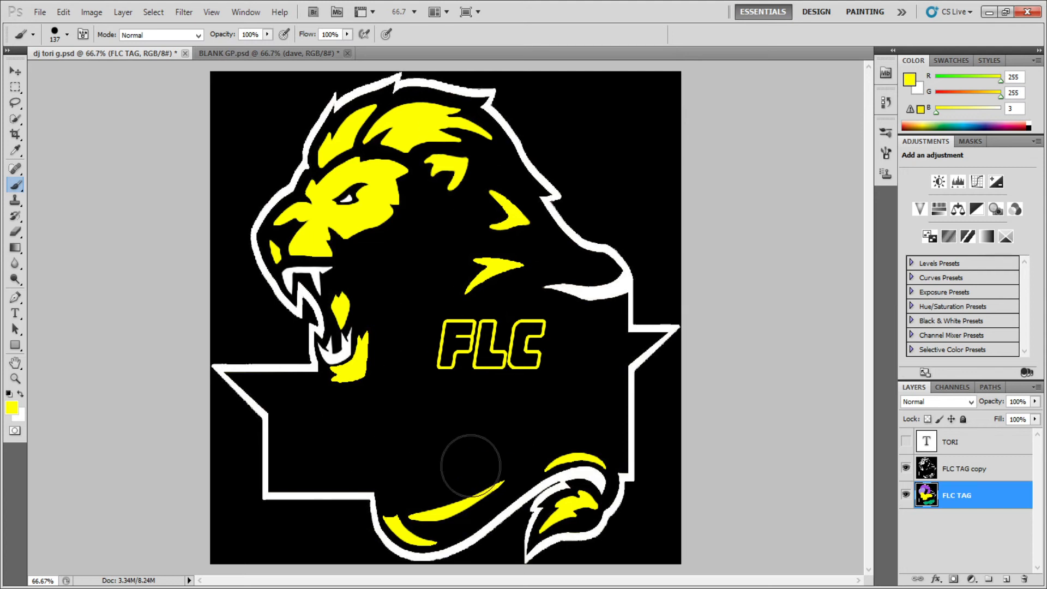
Check the name text against the yellow colouring, and hide both the name text and FLC TAG copy layers.
click(905, 442)
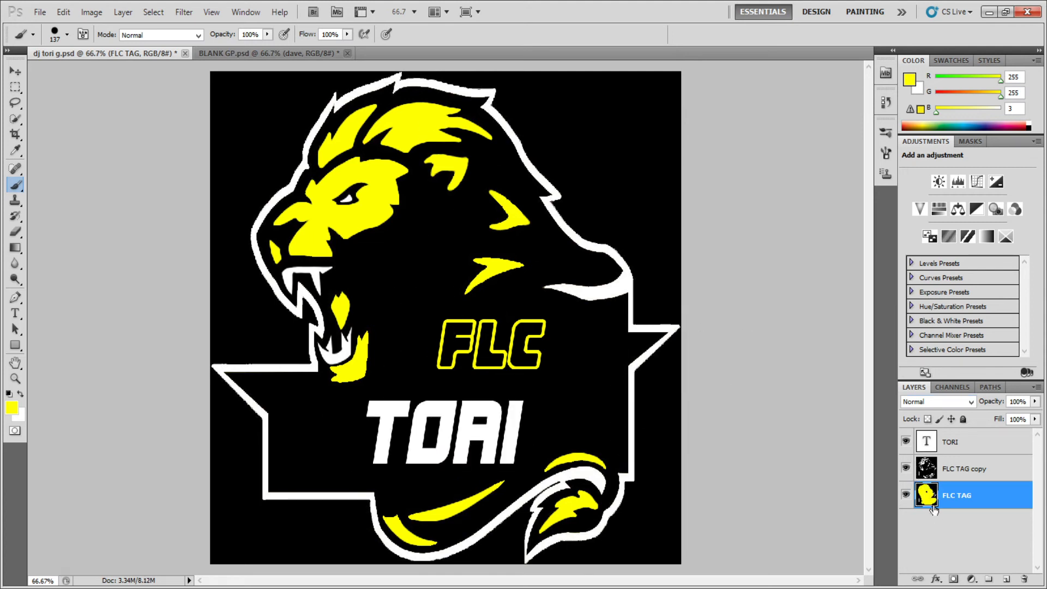
click(905, 441)
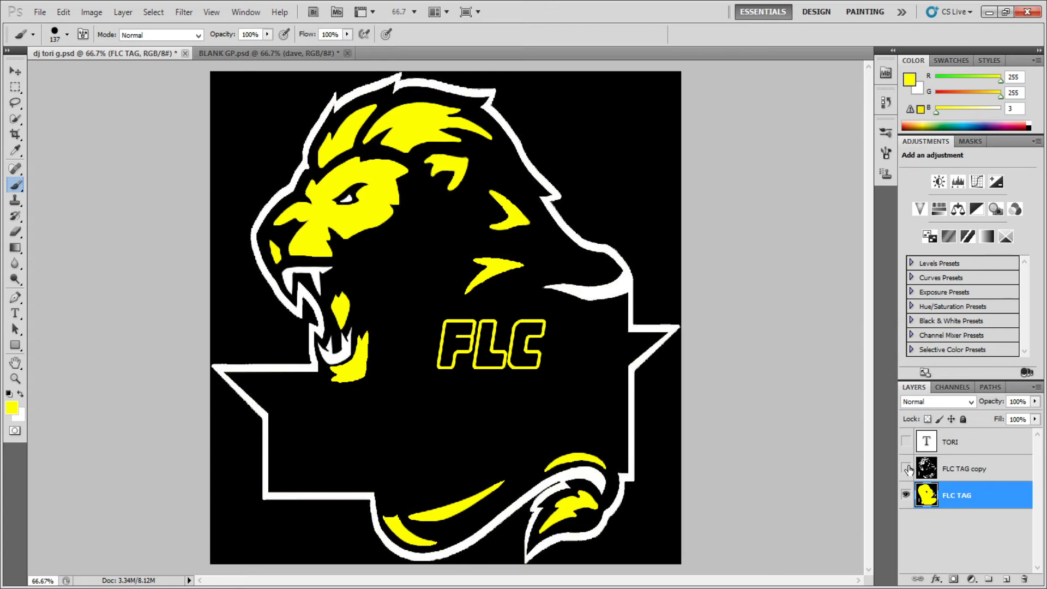
click(906, 467)
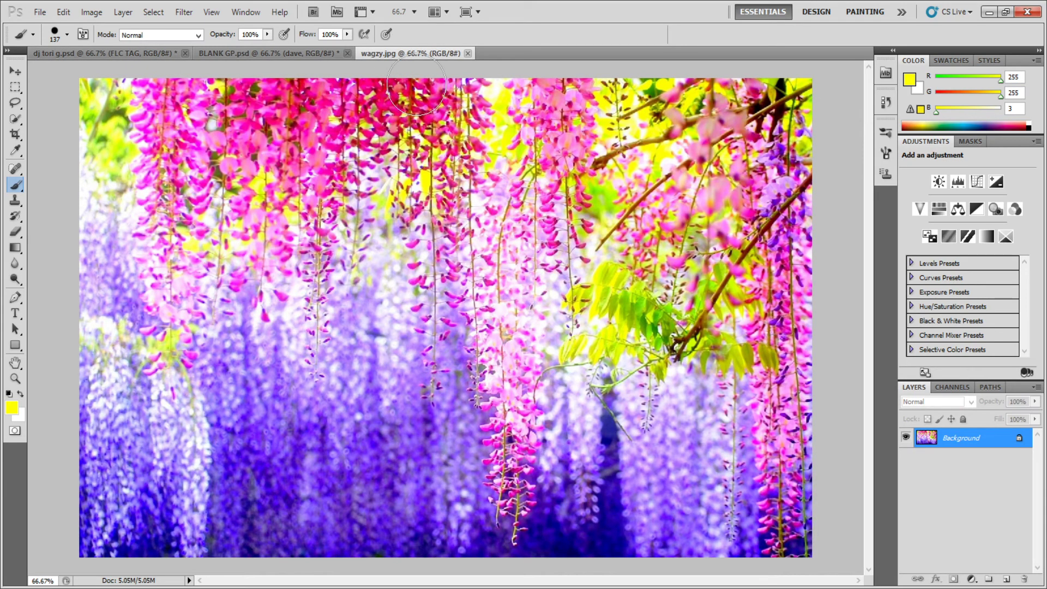
Select the entire wagzy.jpg flower picture and switch back to the finished lion tag document.
click(15, 87)
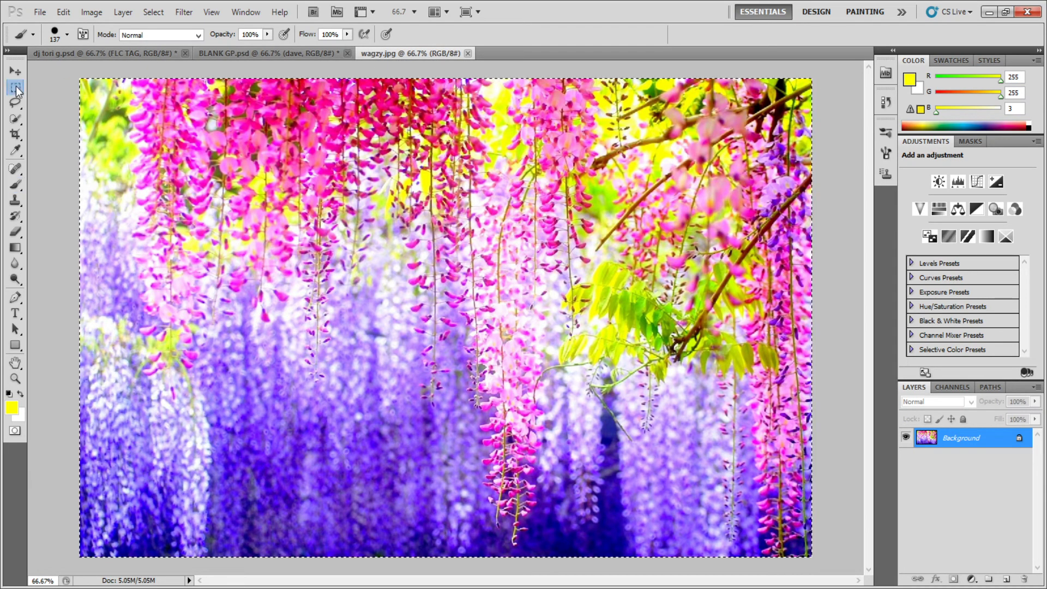
key(ctrl+a)
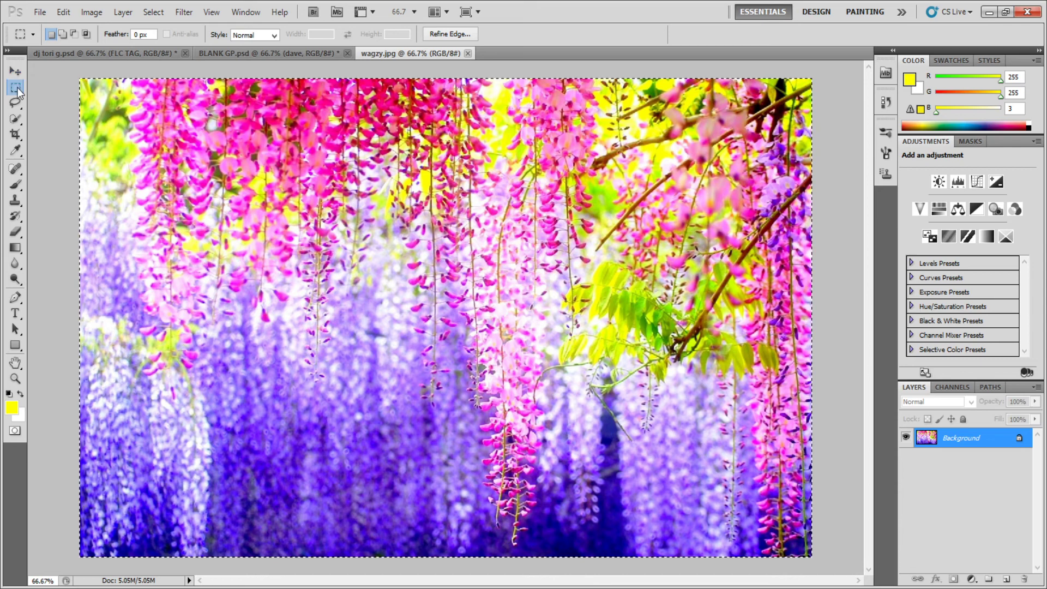
drag(150, 133, 366, 290)
key(ctrl+d)
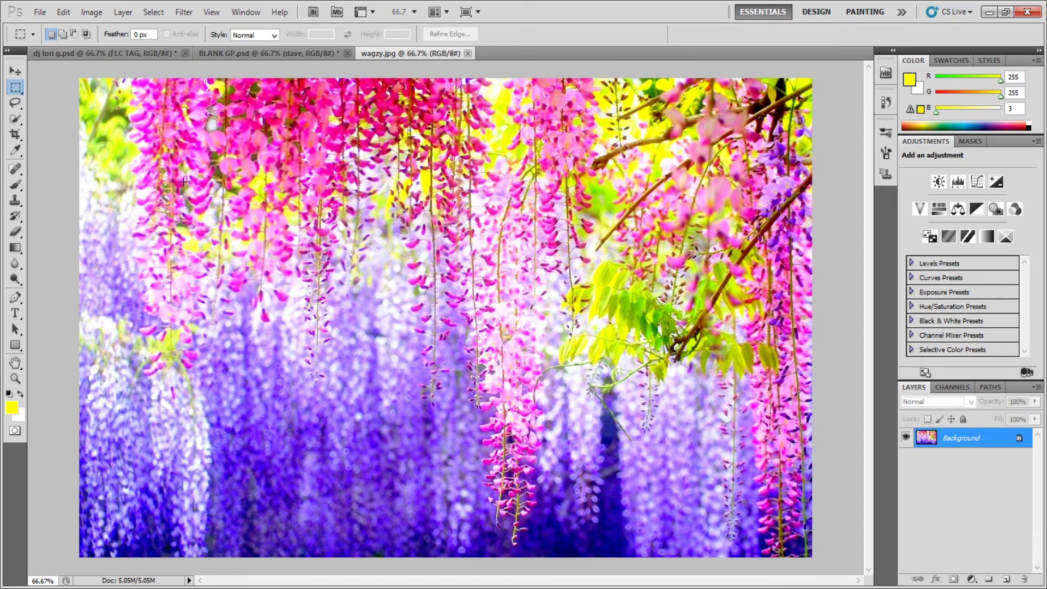
key(ctrl+a)
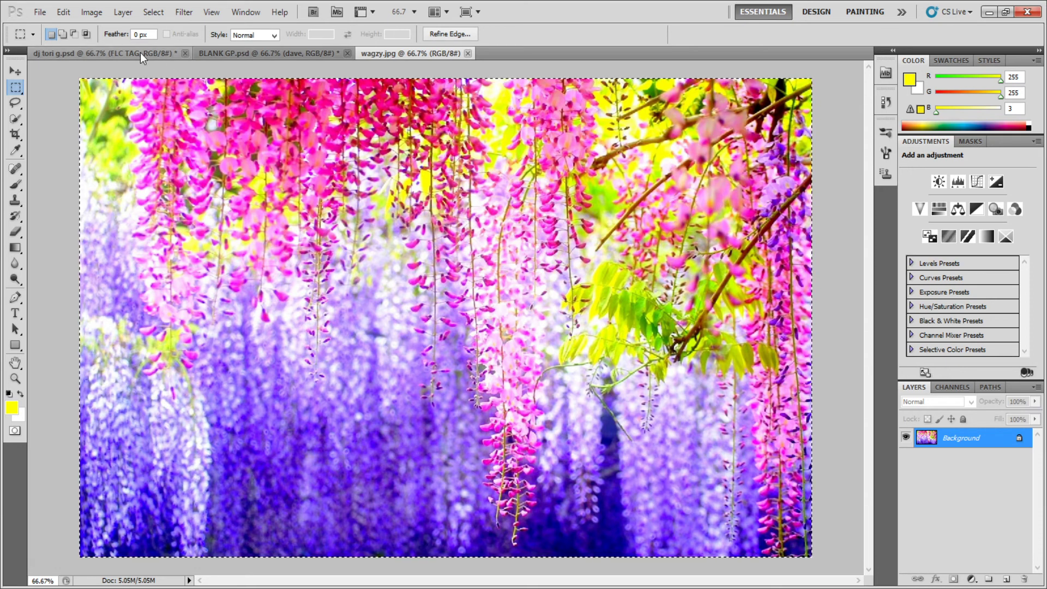
click(165, 54)
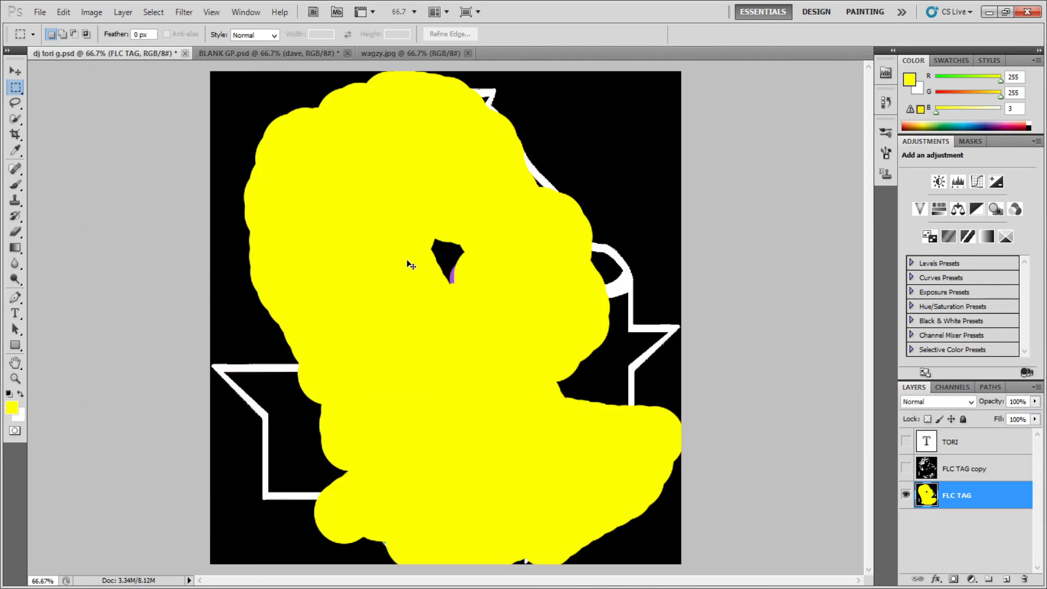
Paste the flower picture above the FLC TAG layer and move it up to the canvas's upper edge.
key(ctrl+v)
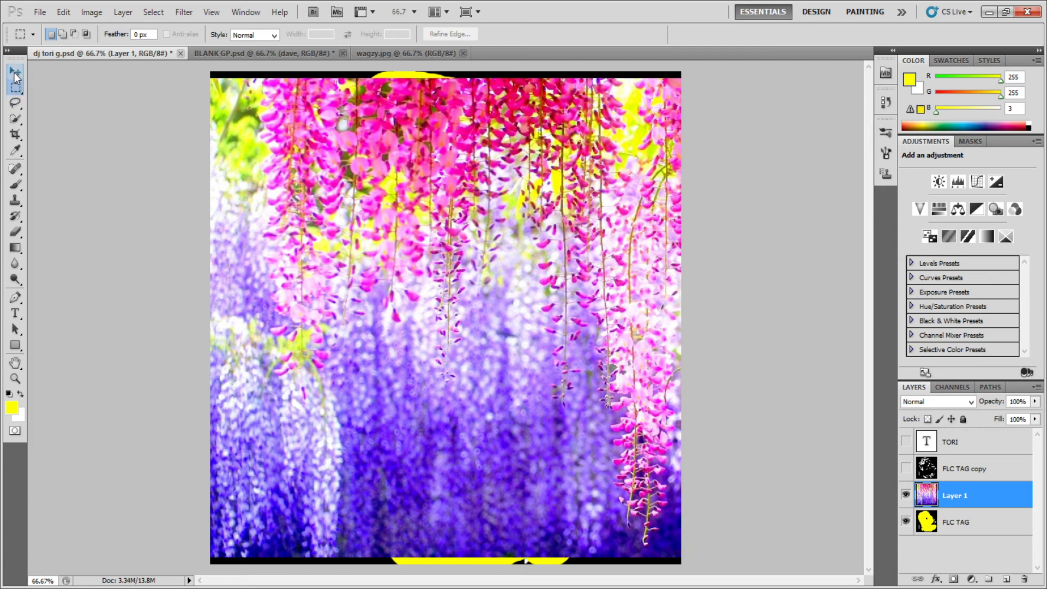
click(14, 72)
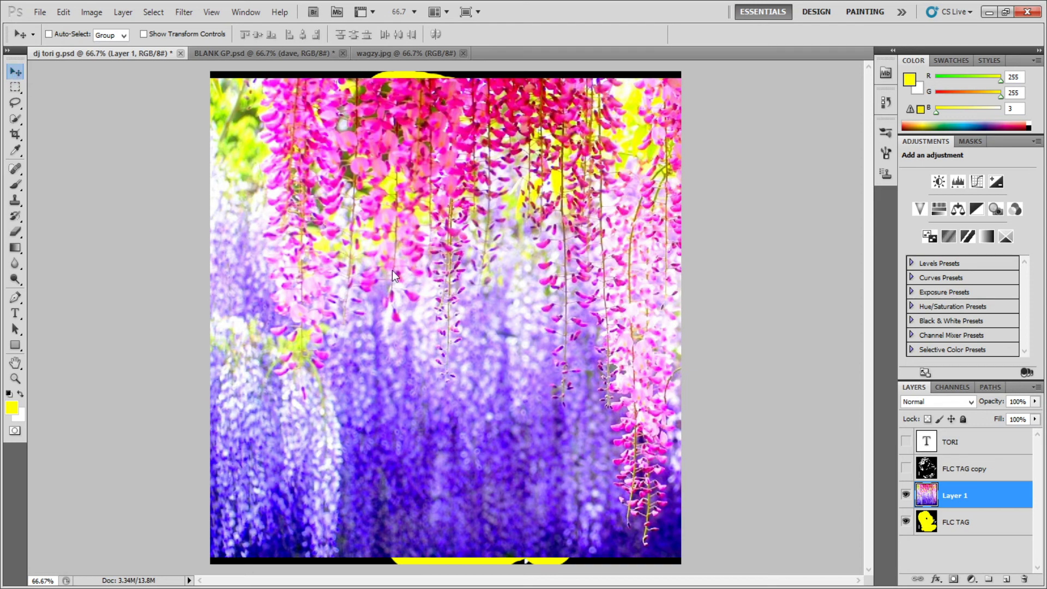
mouse_move(391, 255)
mouse_down()
mouse_move(530, 333)
mouse_move(477, 254)
mouse_move(390, 248)
mouse_up()
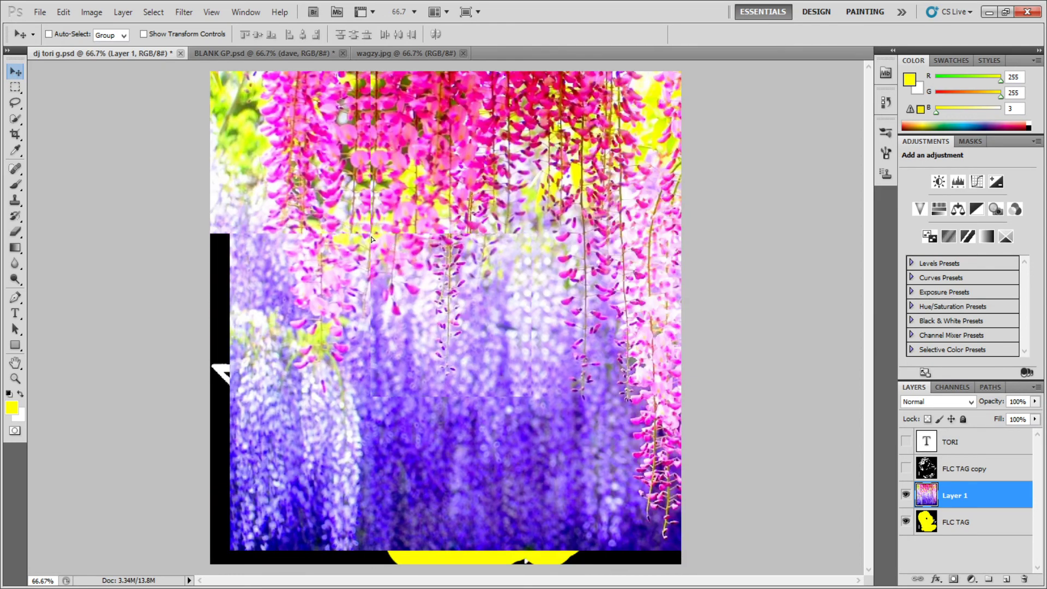
click(16, 89)
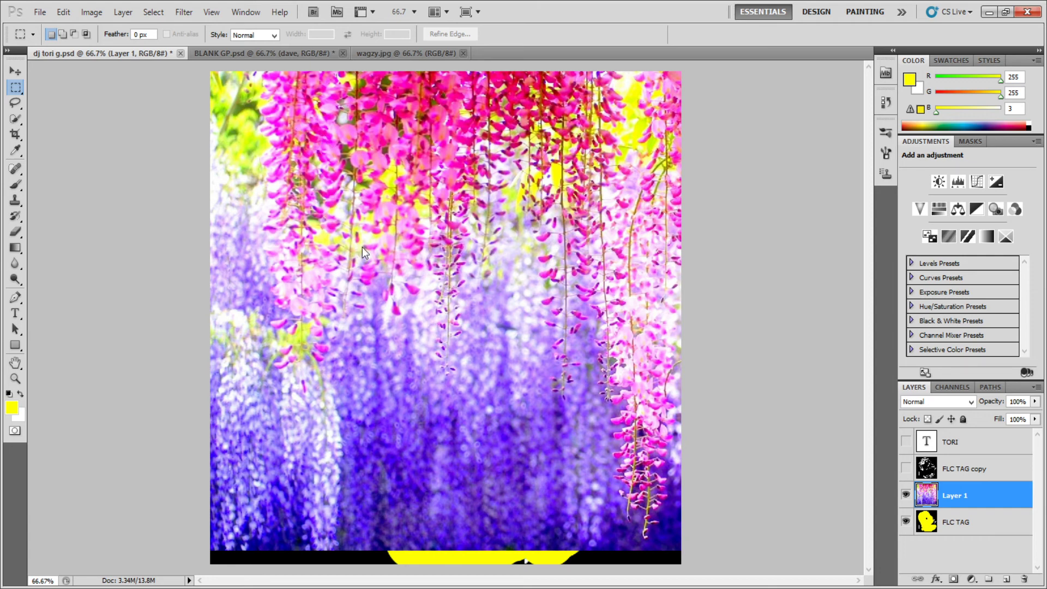
Scale the flower picture to 64.29% width and 102.86% height to fill the canvas, and show FLC TAG copy over it.
key(ctrl+t)
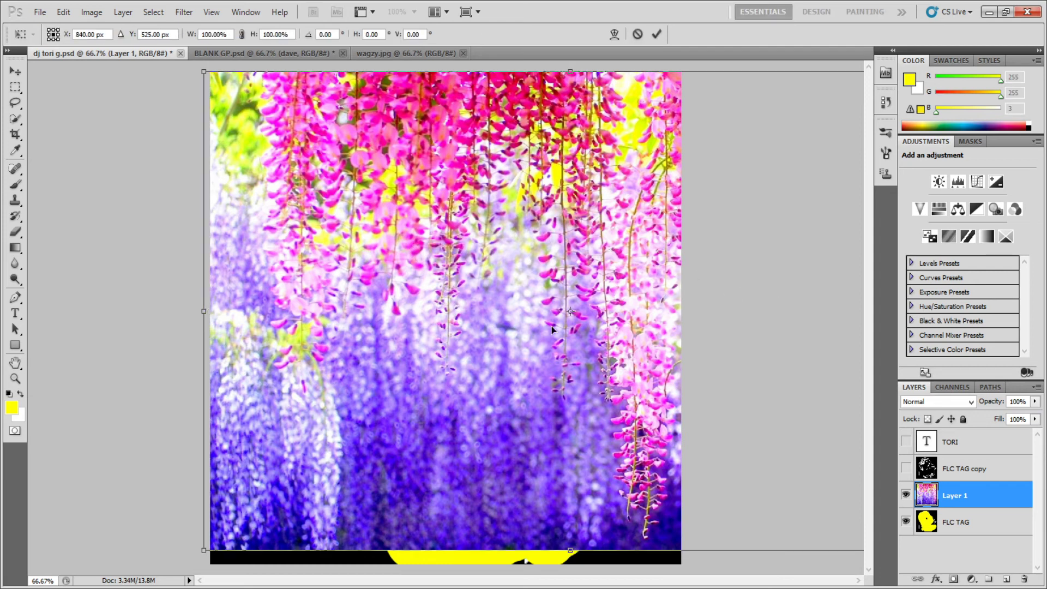
drag(607, 344, 486, 368)
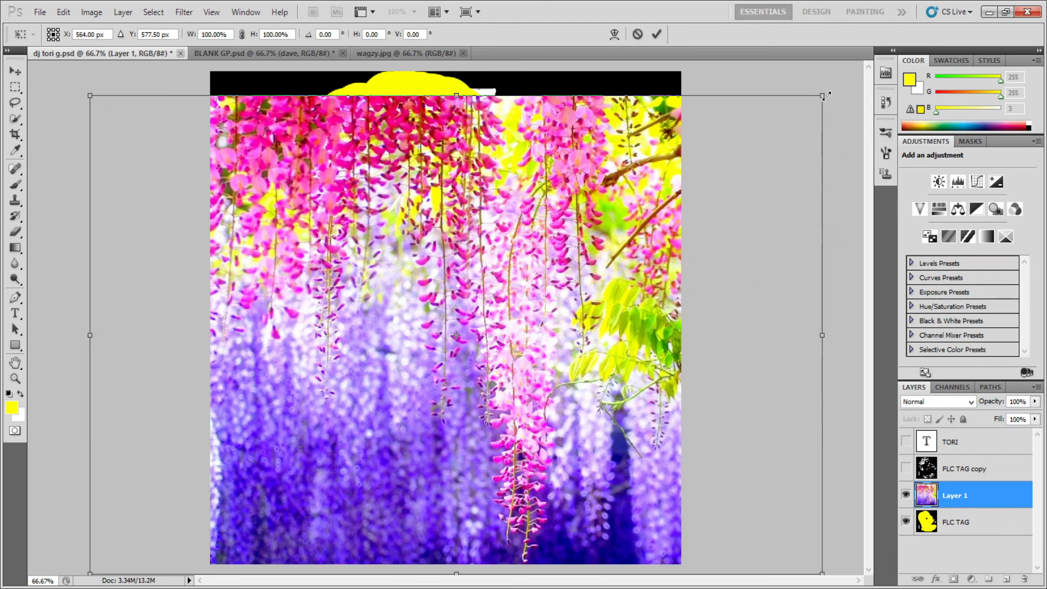
drag(821, 96, 561, 241)
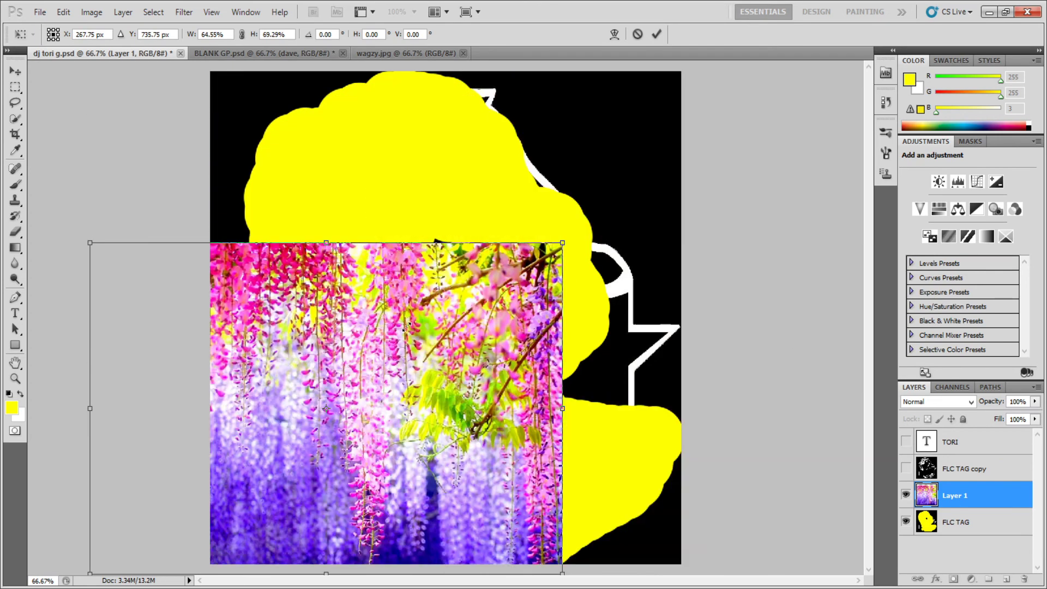
drag(403, 330, 520, 162)
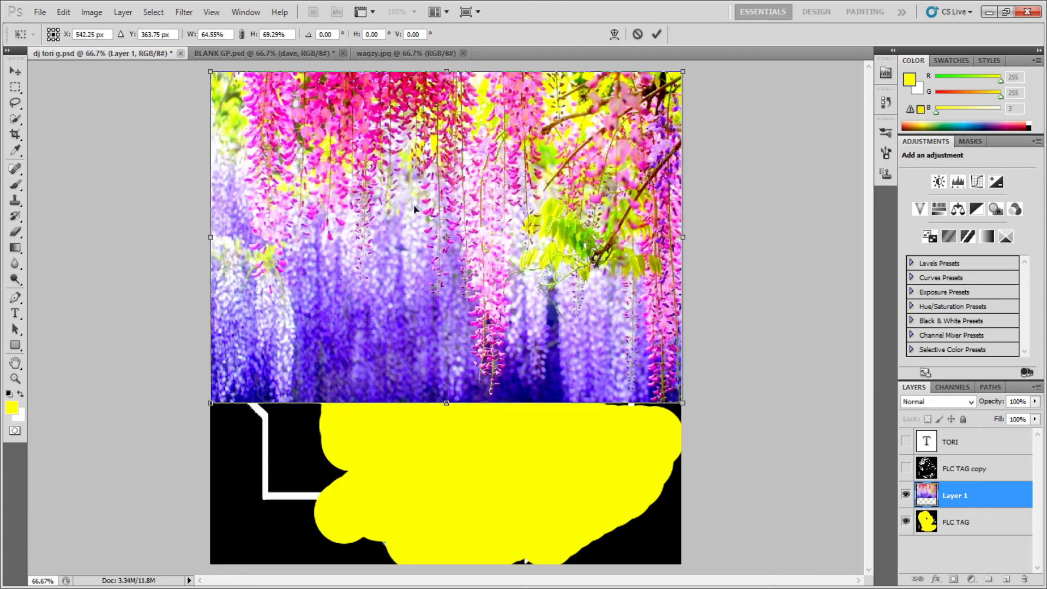
drag(682, 403, 677, 560)
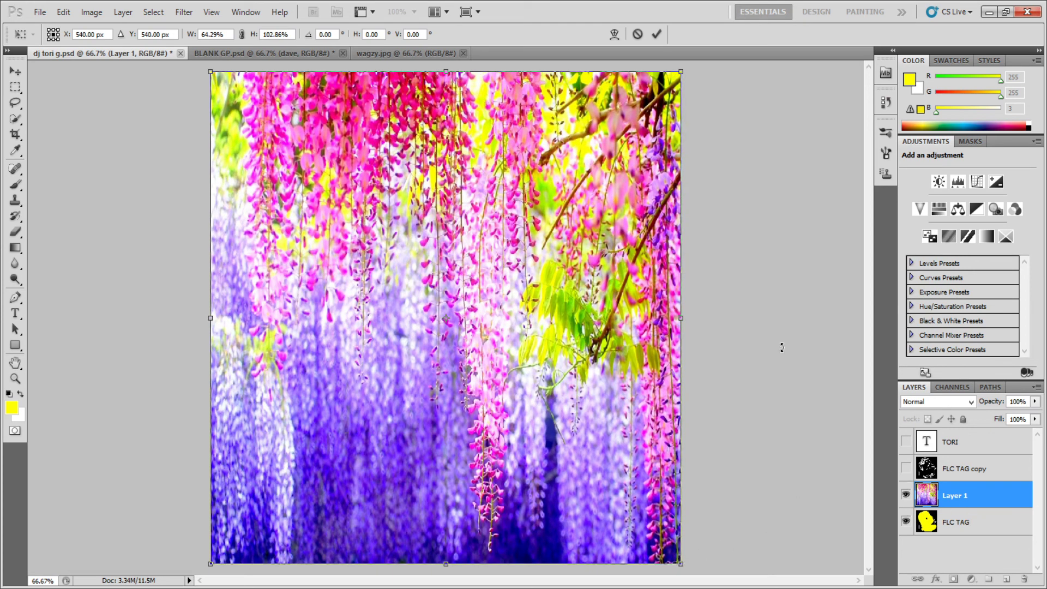
click(656, 34)
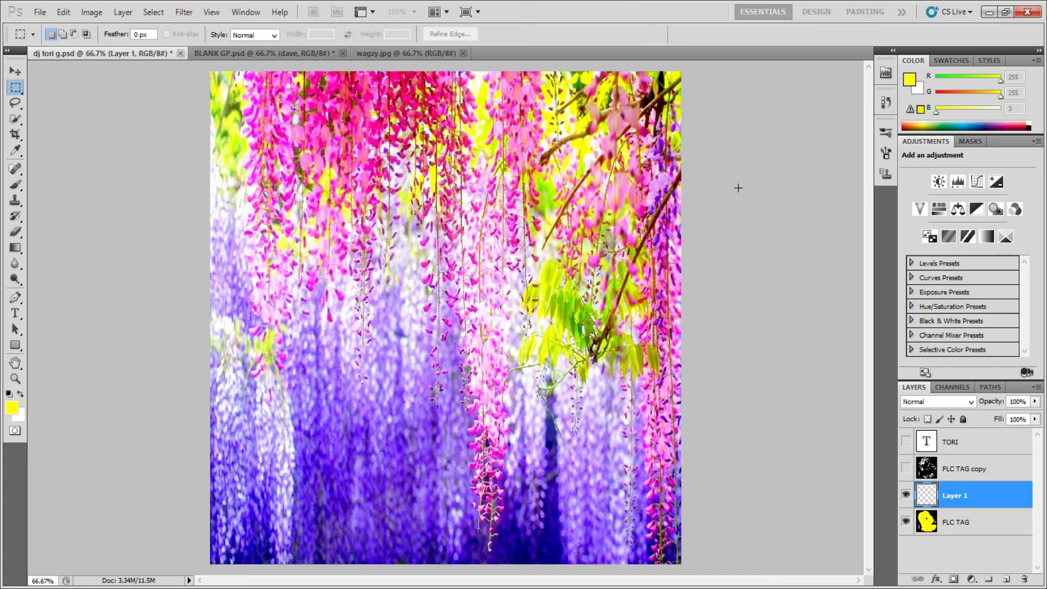
click(906, 468)
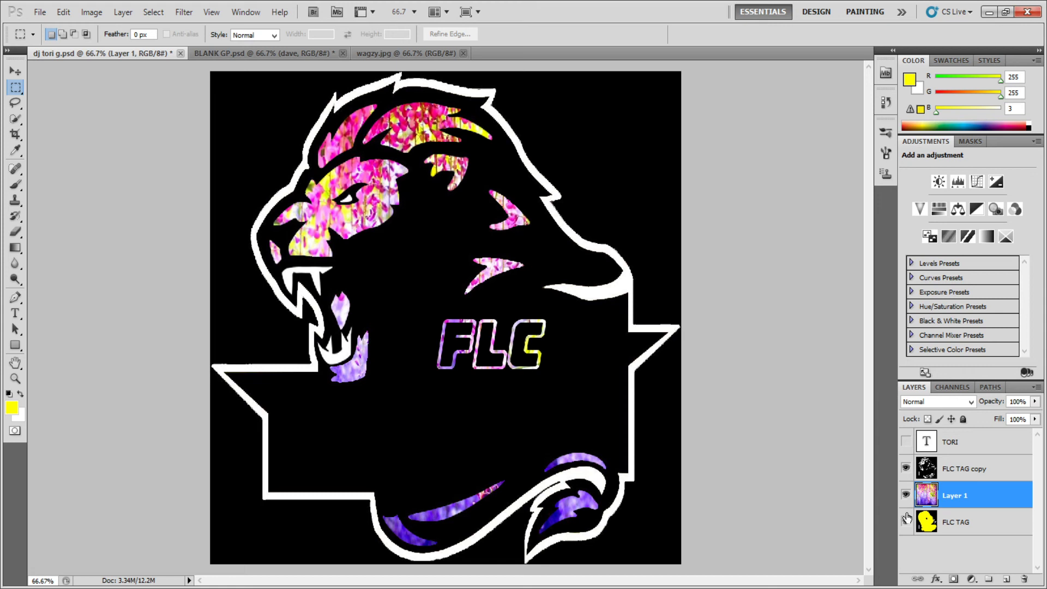
Delete the flower picture layer and hide the FLC TAG copy layer.
click(959, 474)
click(960, 497)
key(Delete)
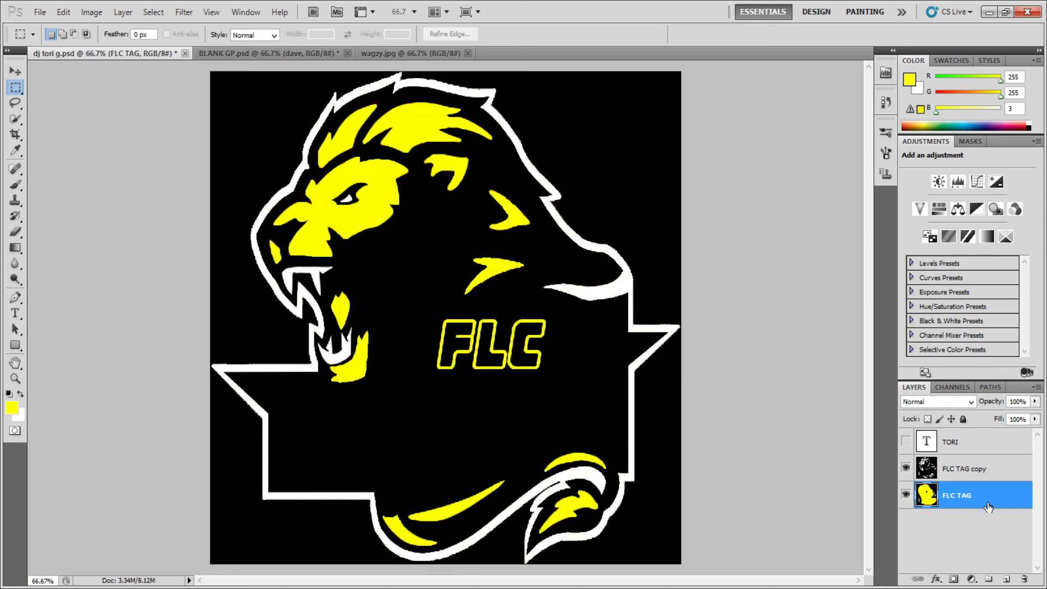
click(906, 468)
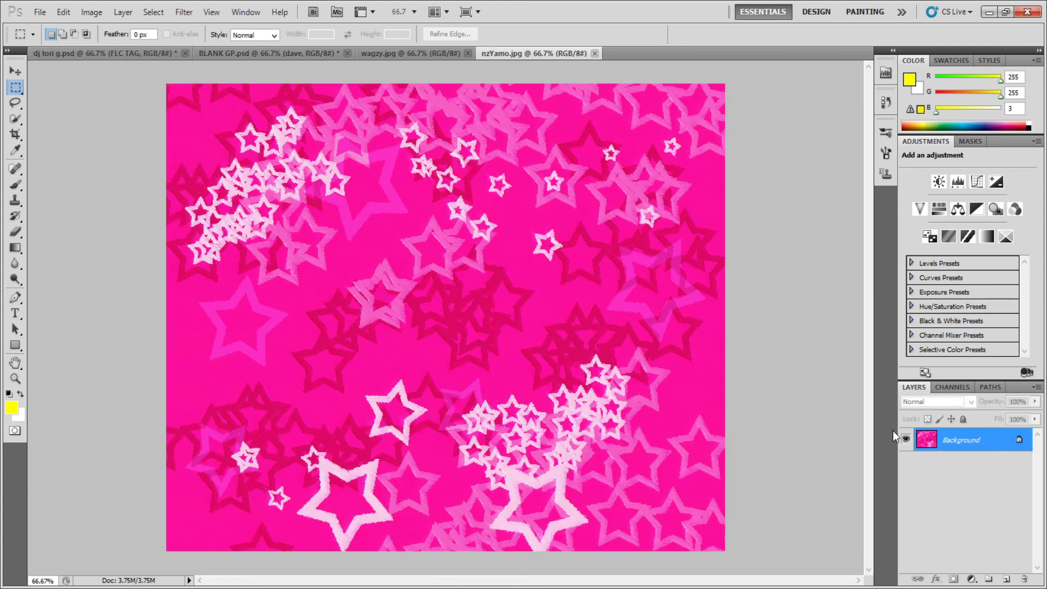
Copy the entire nzYamo.jpg pink star picture and paste it above the FLC TAG layer in the lion tag document.
key(ctrl+a)
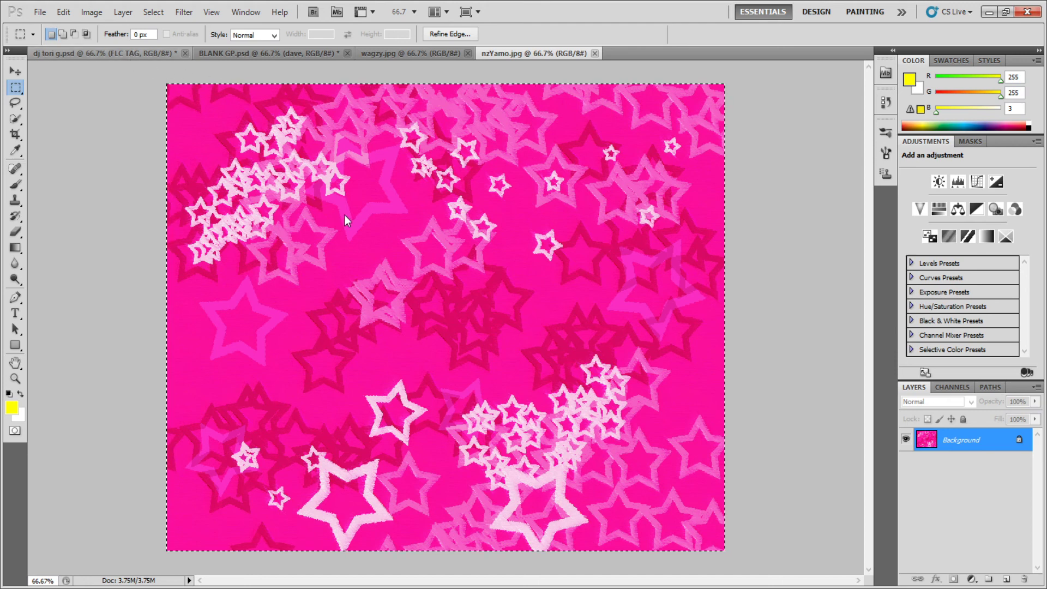
key(ctrl+Tab)
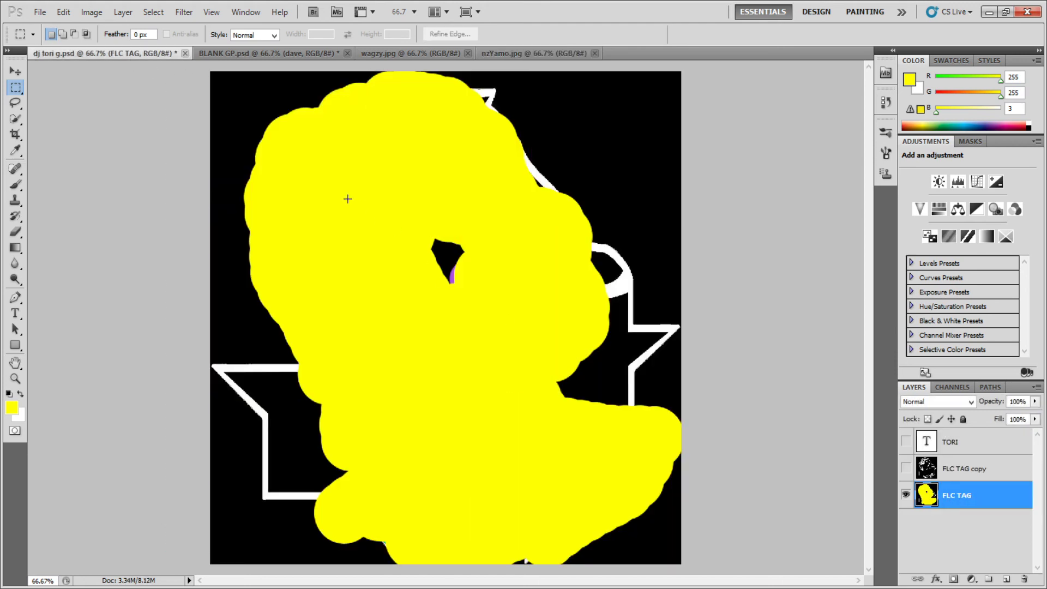
drag(348, 203, 346, 198)
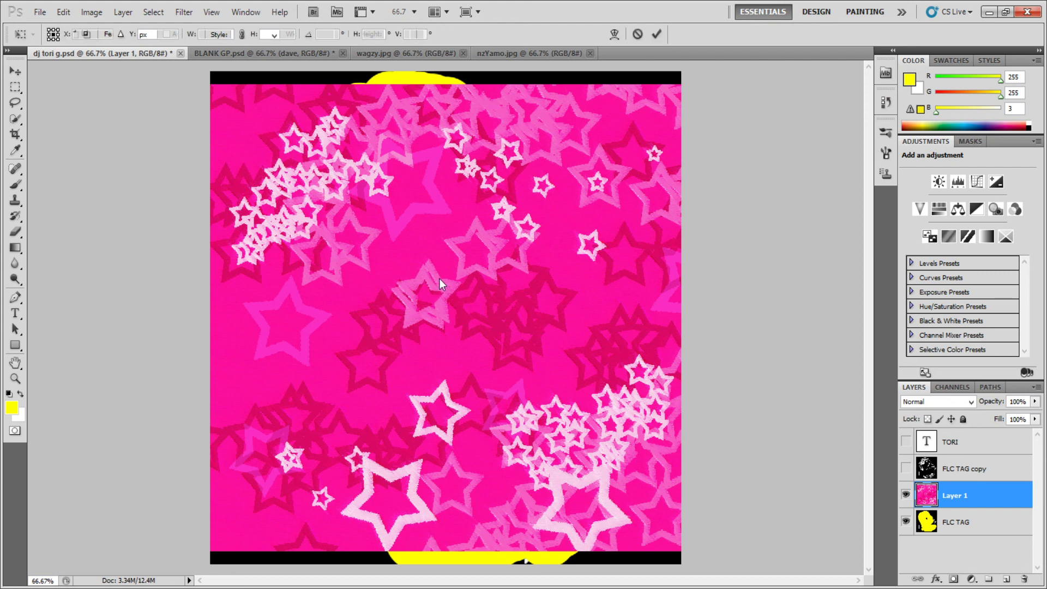
Align the star picture with the canvas's upper edge and scale it to 84.38% width and 105.47% height to fill the canvas.
key(ctrl+t)
key(shift+Up)
key(shift+Up)
key(shift+Up)
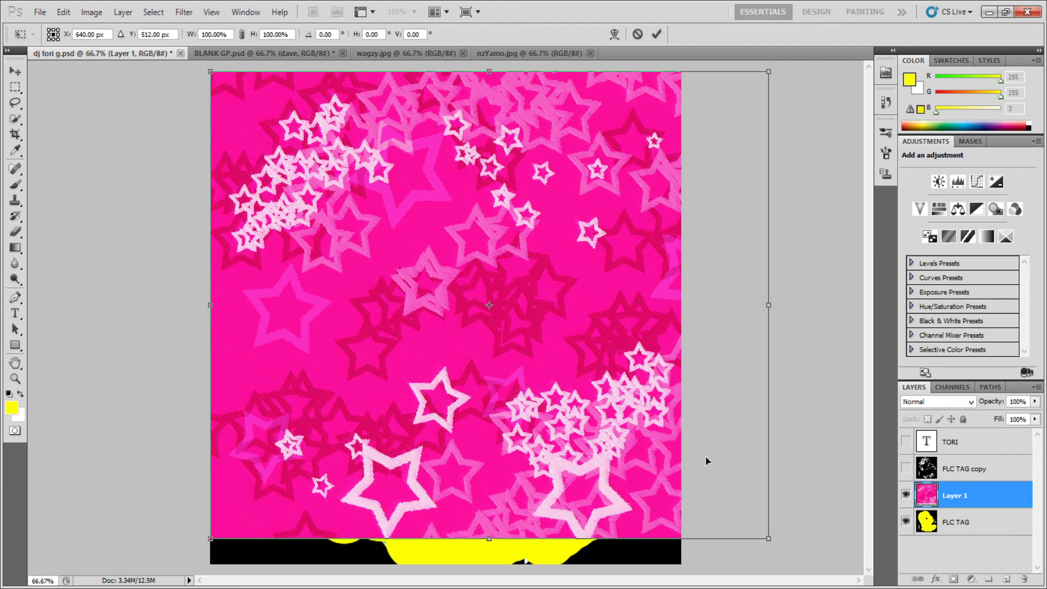
drag(770, 538, 681, 564)
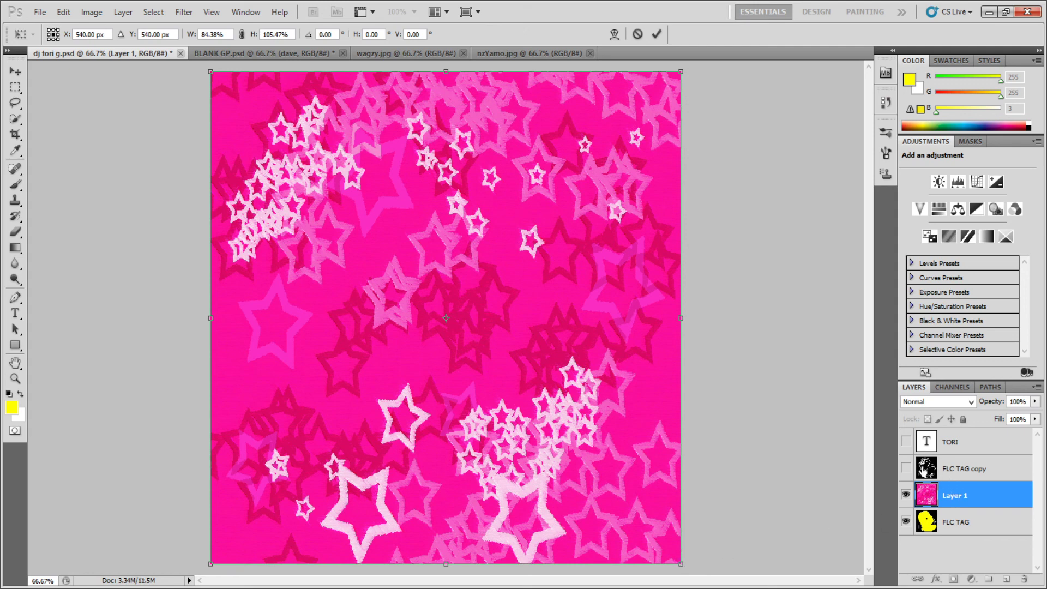
click(656, 36)
Show the FLC TAG copy layer over the star picture and select it, leaving the old name text hidden.
click(905, 468)
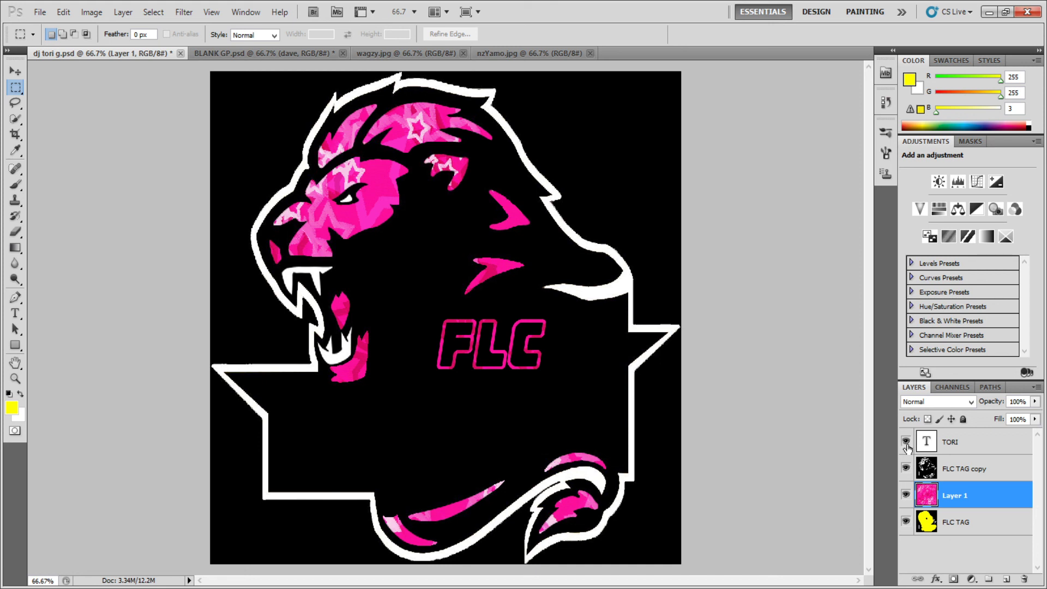
click(905, 449)
click(906, 448)
click(952, 472)
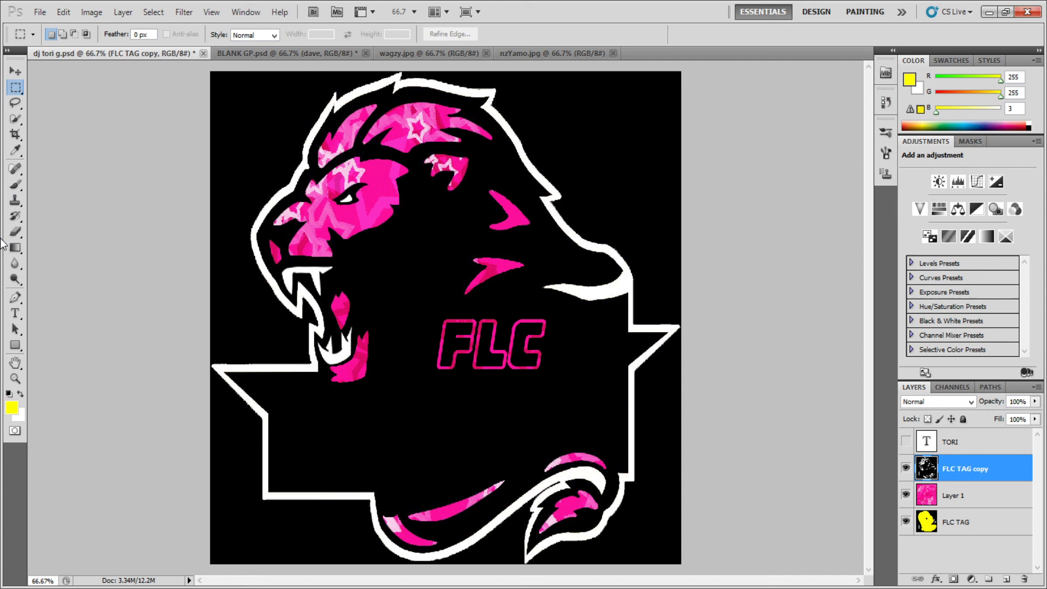
Add the white text POOP in 162 pt Xfiction above FLC TAG copy, placed just below the FLC lettering.
click(15, 313)
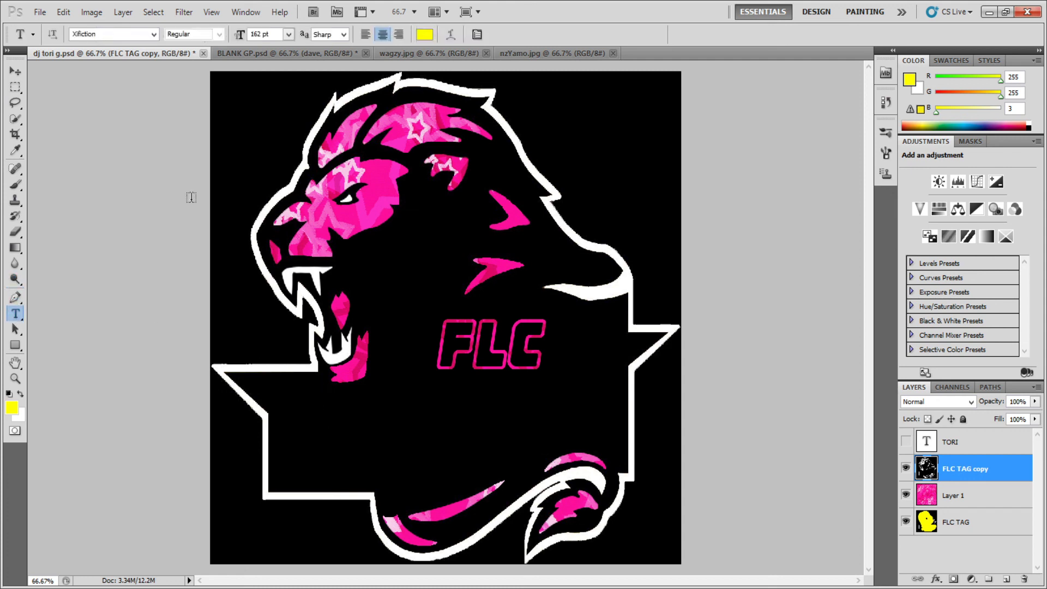
click(425, 35)
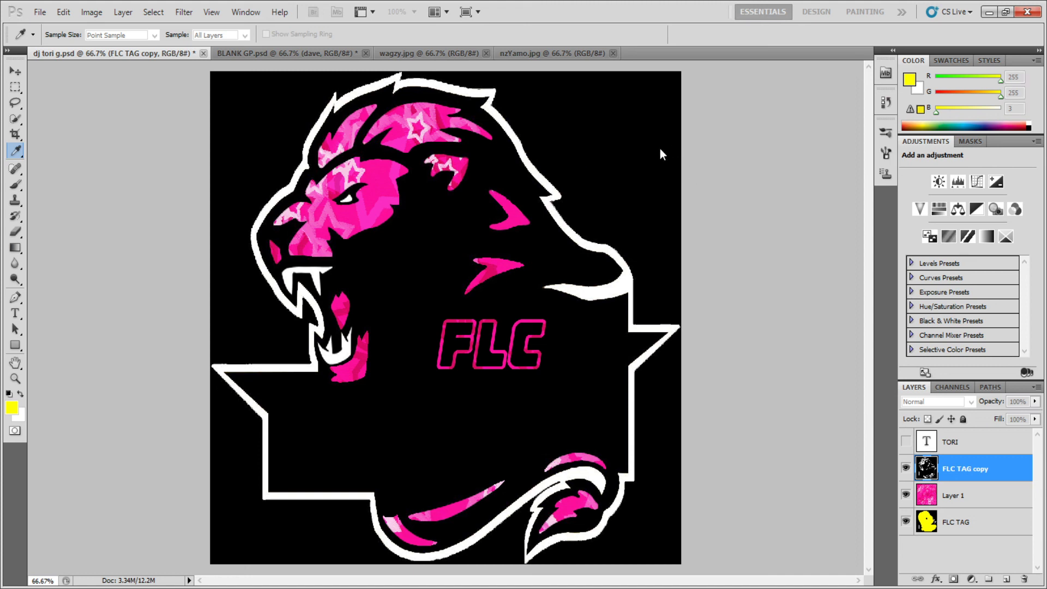
key(Escape)
click(347, 431)
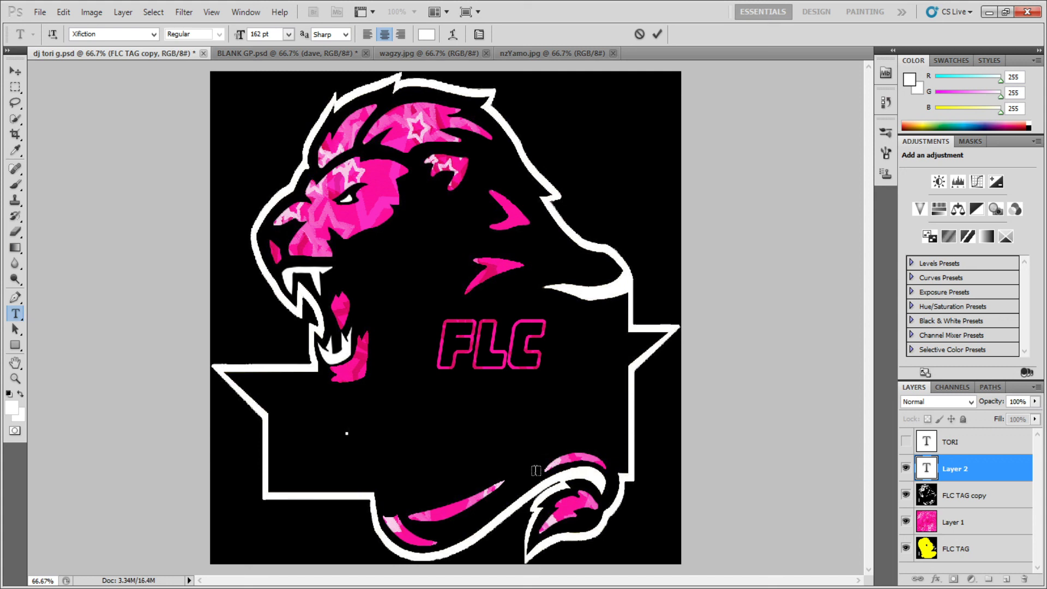
text(POOP)
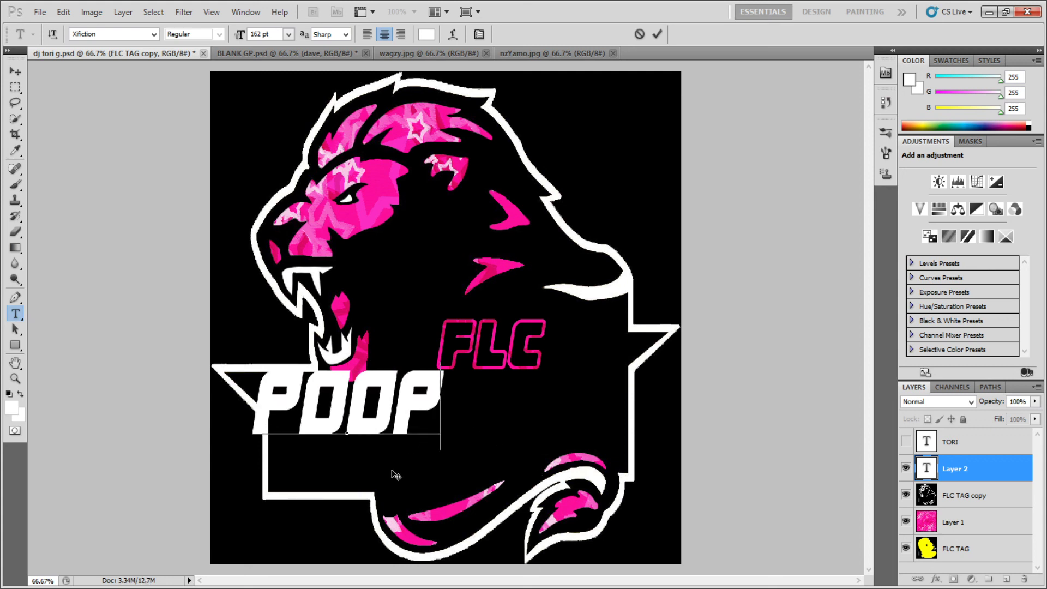
drag(397, 480, 480, 499)
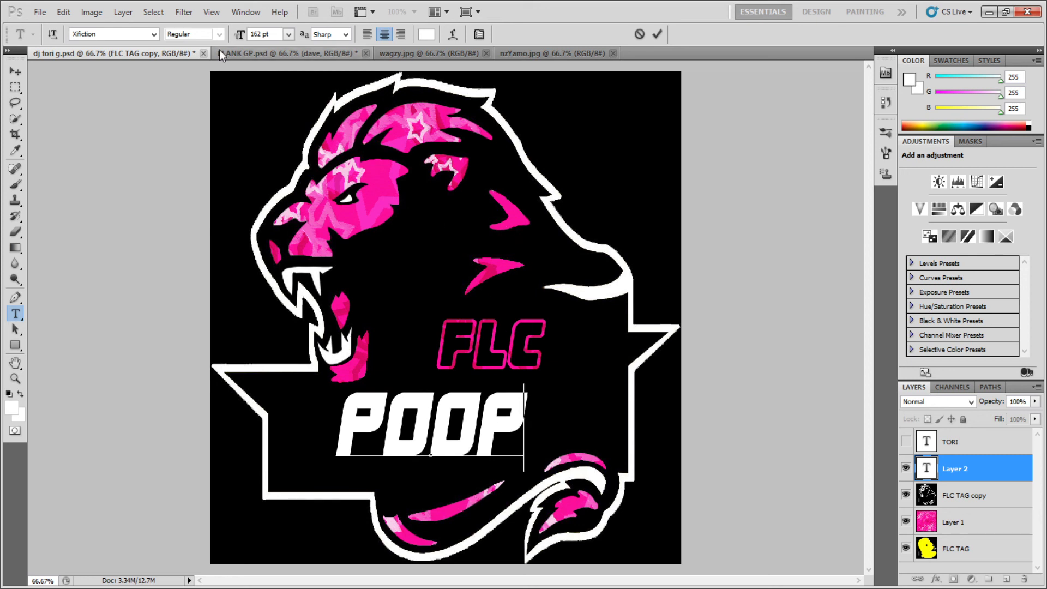
Check the size and placement of the name text in BLANK GP.psd and return to the lion tag document.
click(251, 54)
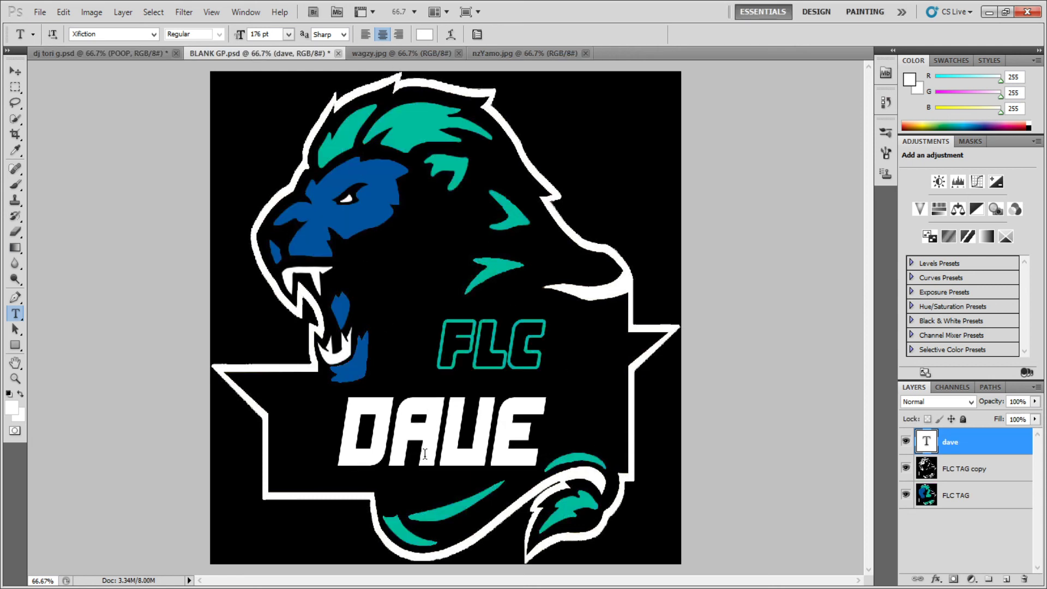
click(120, 57)
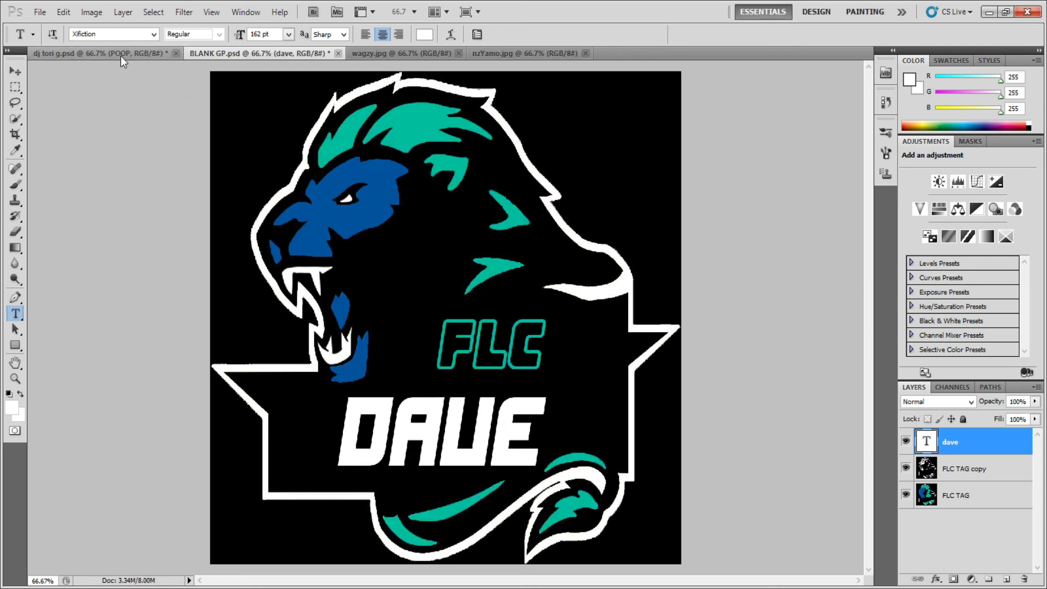